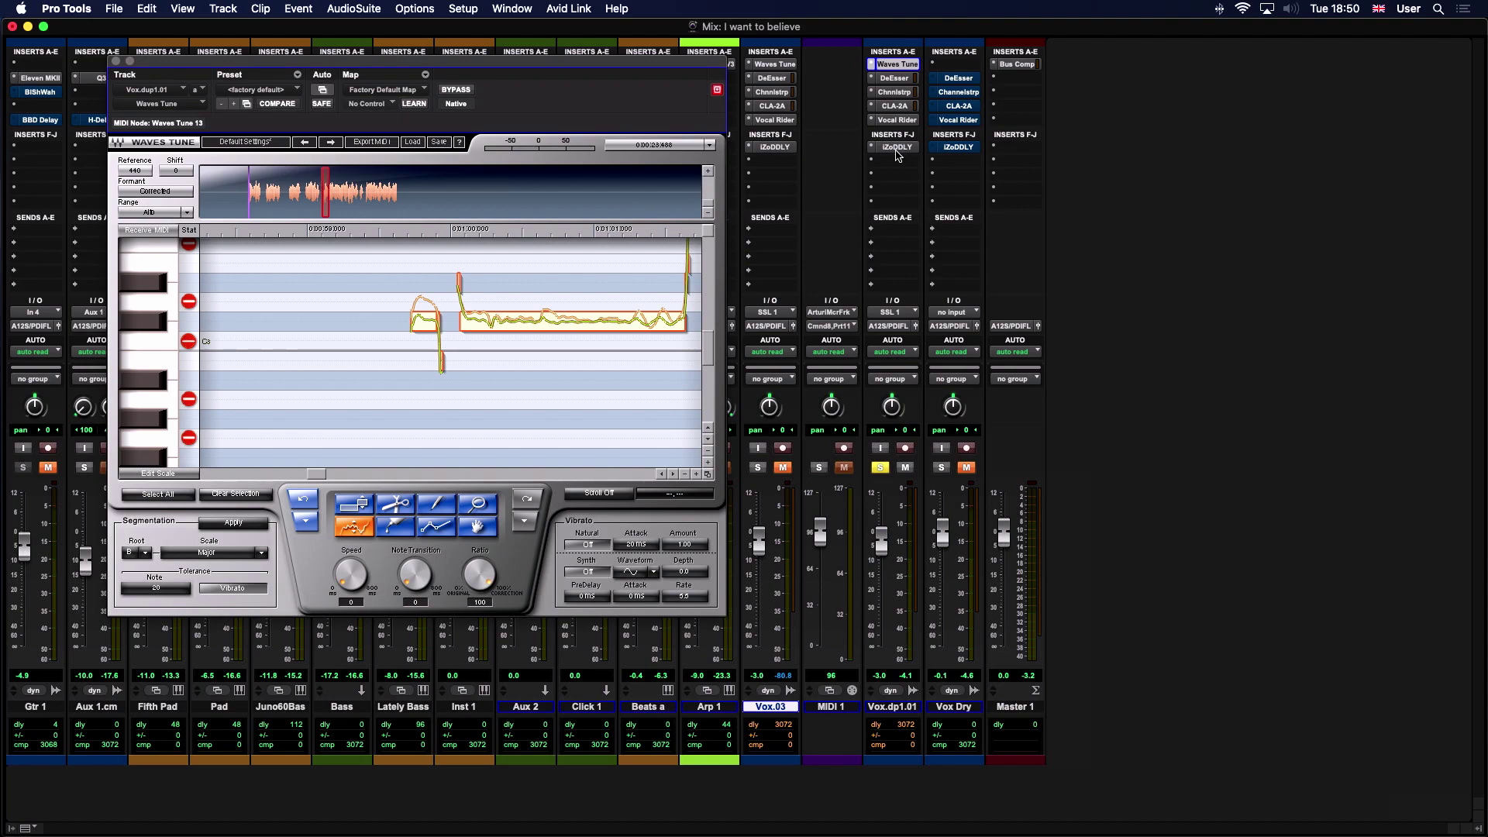
- Bypass the delay, Vocal Rider, CLA-2A, channel strip and DeEsser inserts on the Vox.dup1.01 track, leaving Waves Tune active
left_click(896, 147, "ctrl+super")
left_click(898, 120, "ctrl+super")
left_click(898, 106, "ctrl+super")
left_click(899, 91, "ctrl+super")
left_click(898, 78, "ctrl+super")
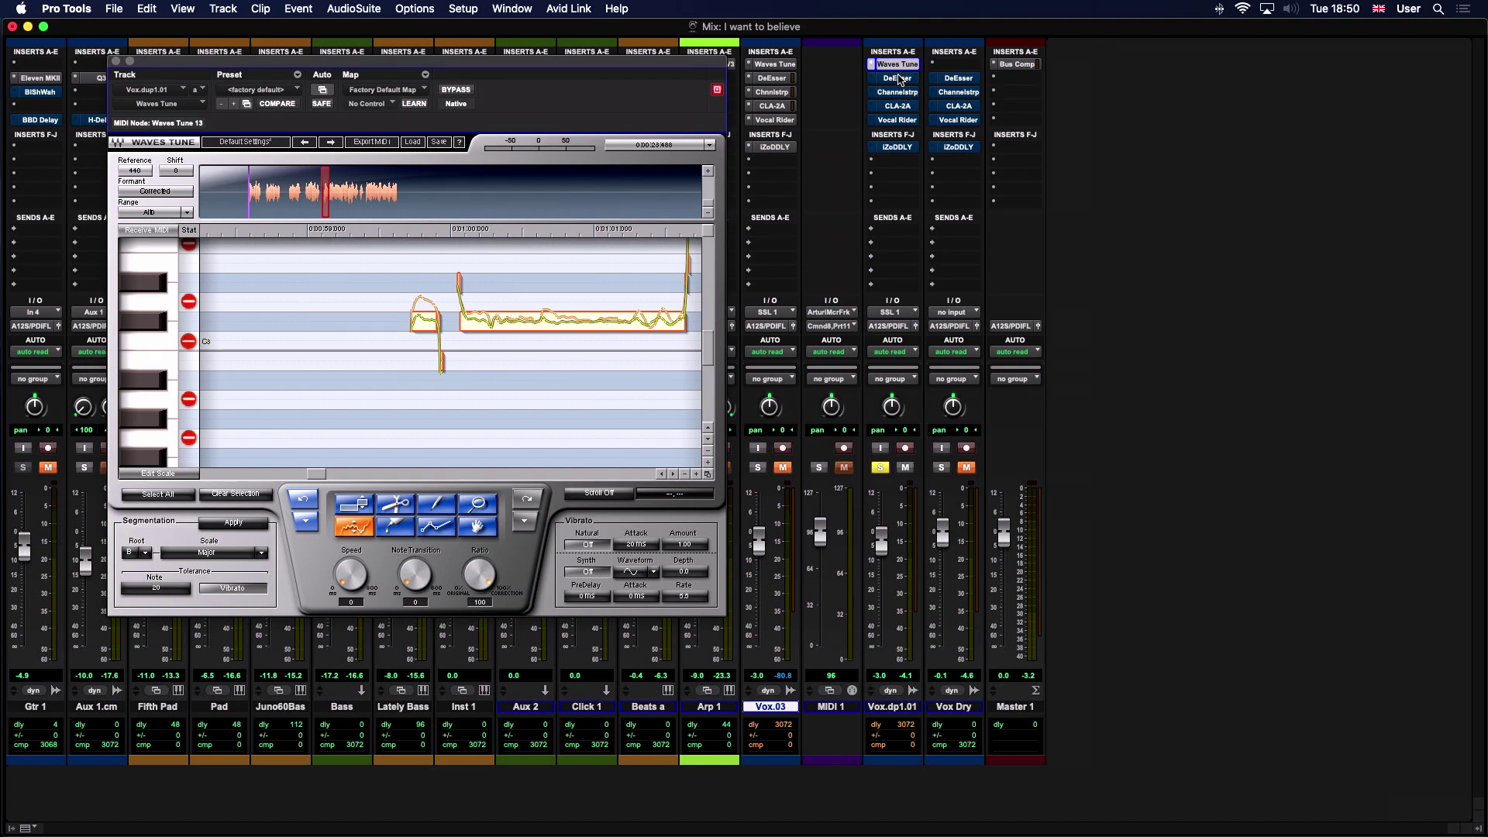
- Play the vocal through Waves Tune alone and set its pitch display to auto scroll
key("space")
left_click(598, 494)
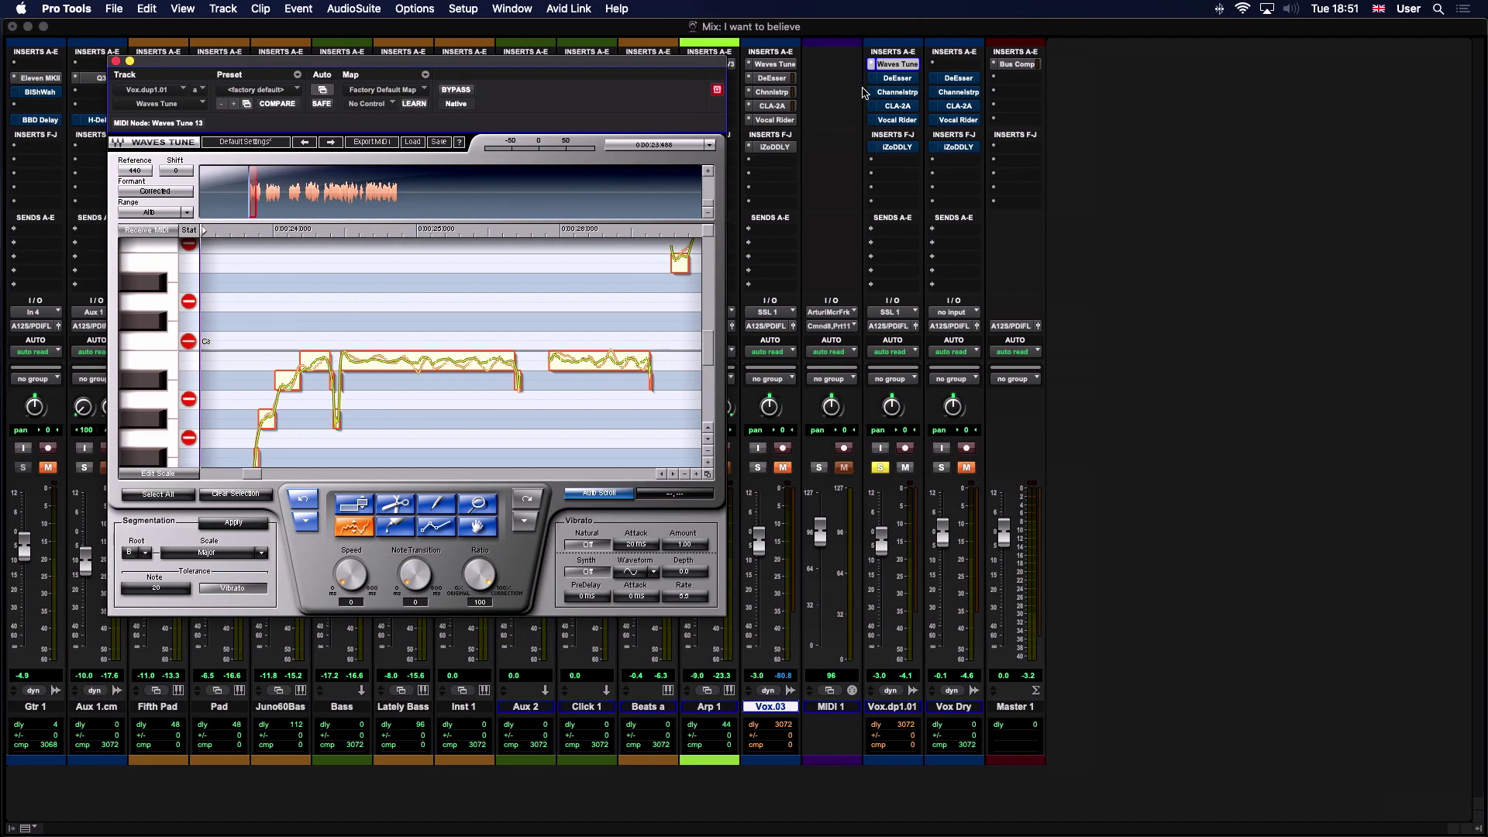
- Re-enable the DeEsser on Vox.dup1.01, audition it with playback and reset its attenuation peak readout
left_click(897, 78)
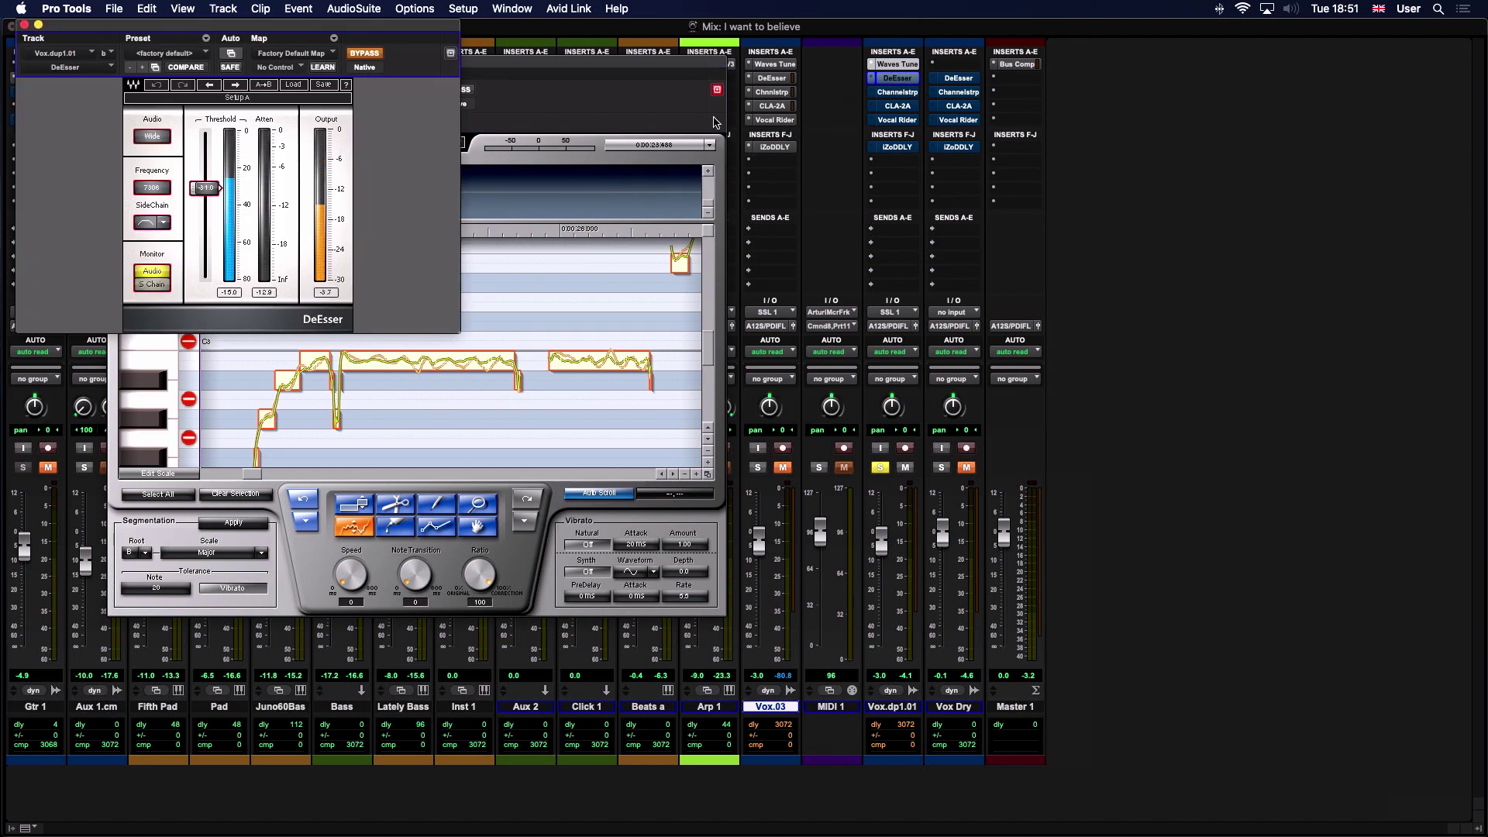
left_click_drag(360, 26, 521, 104)
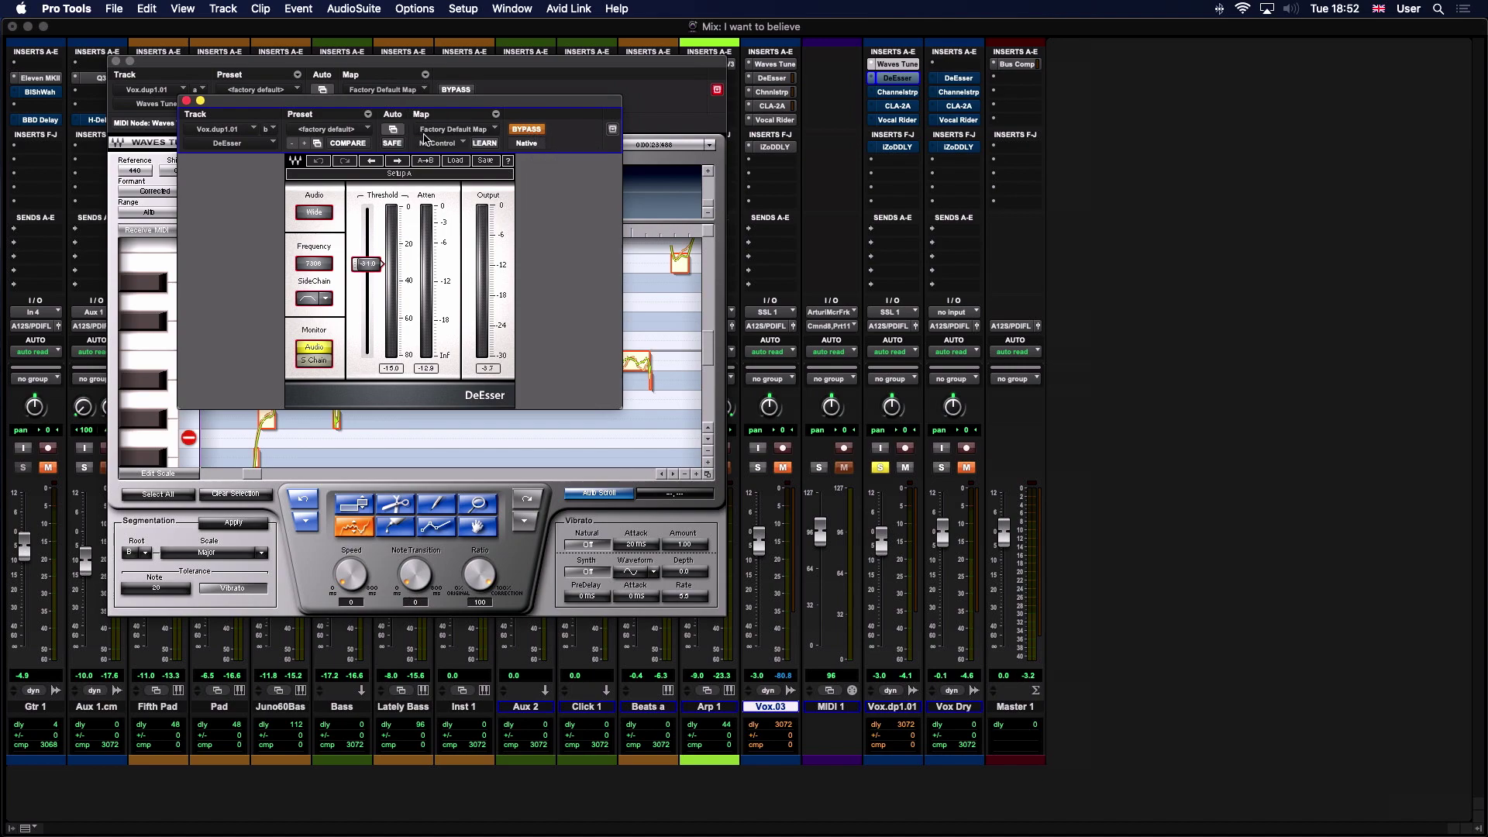
left_click(535, 129)
key("space")
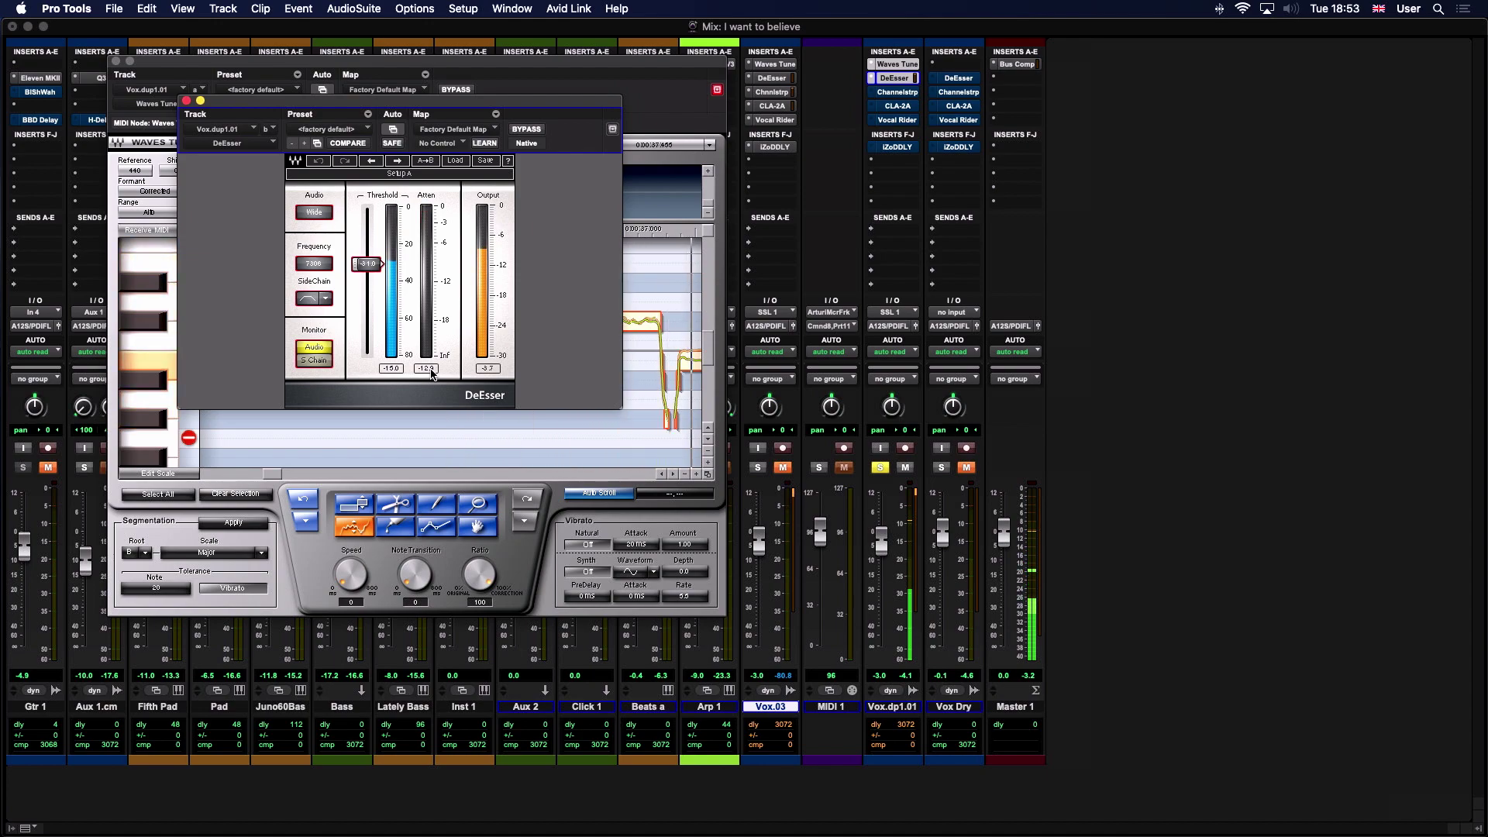
key("space")
left_click(426, 369)
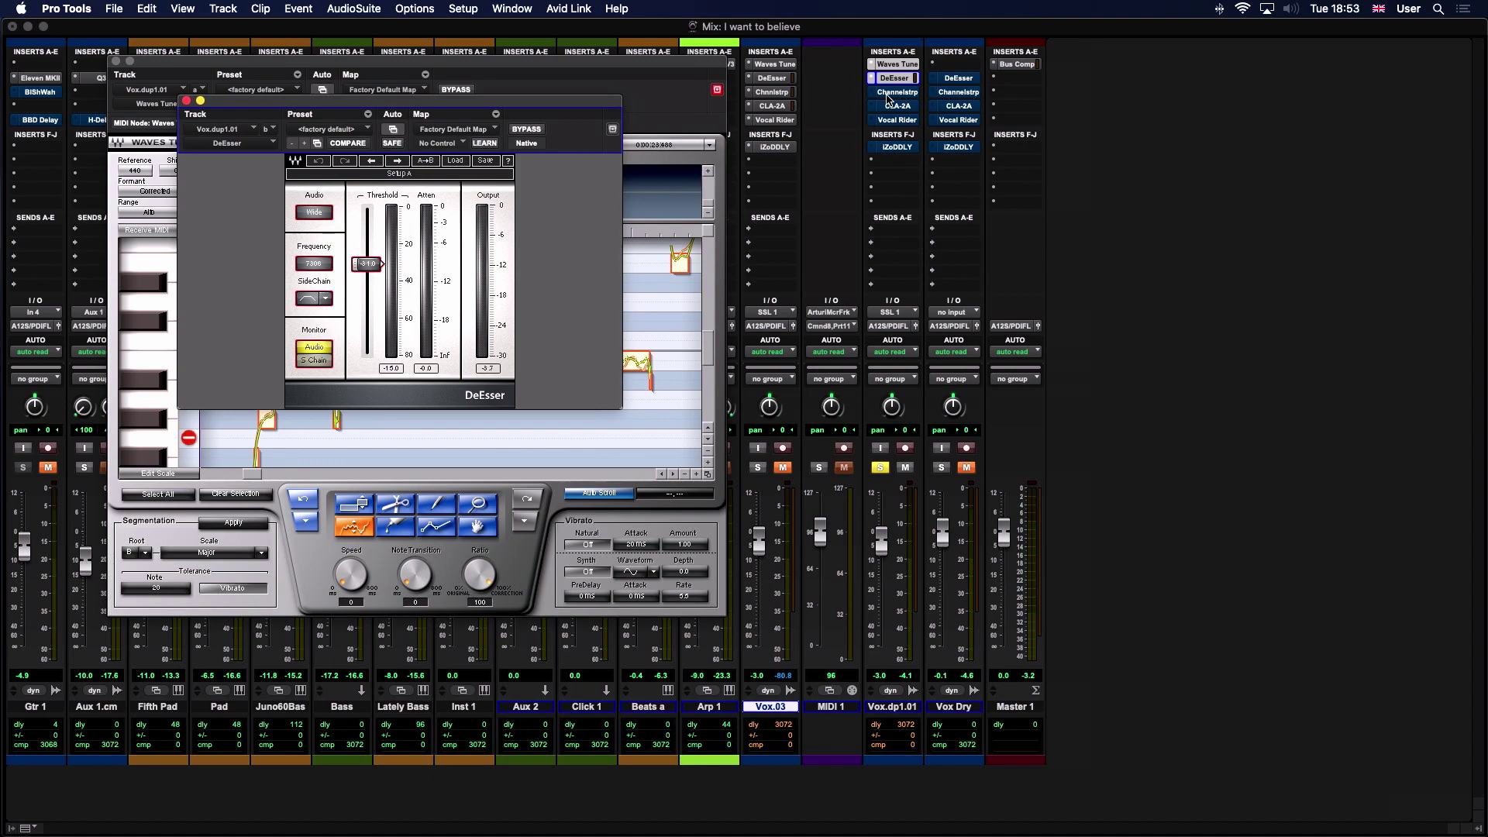
- Re-enable the SSL Native Channelstrip on Vox.dup1.01 and switch off its dynamics section to isolate the EQ
left_click(897, 93)
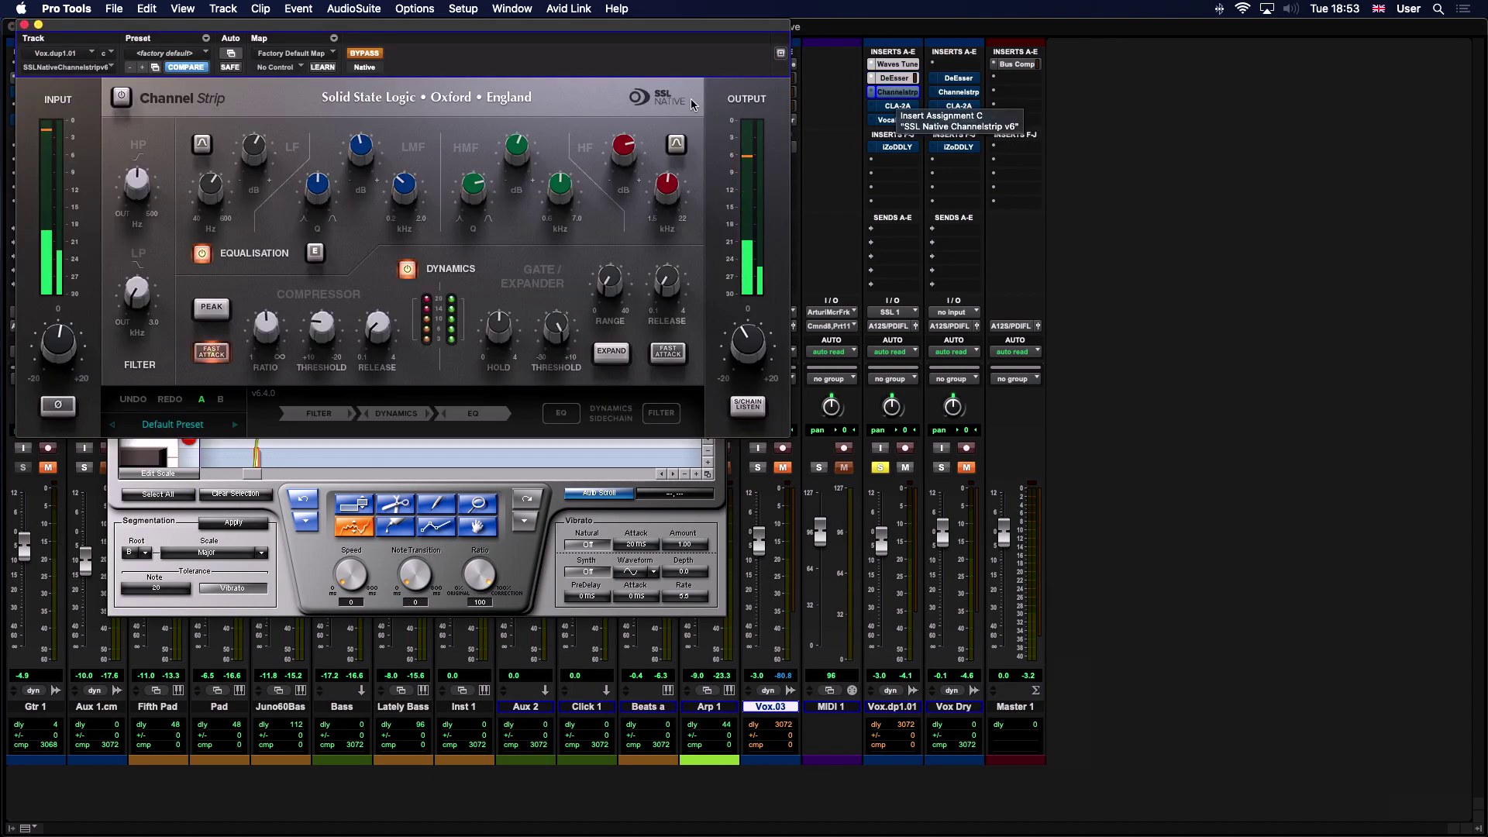
left_click_drag(650, 36, 1048, 232)
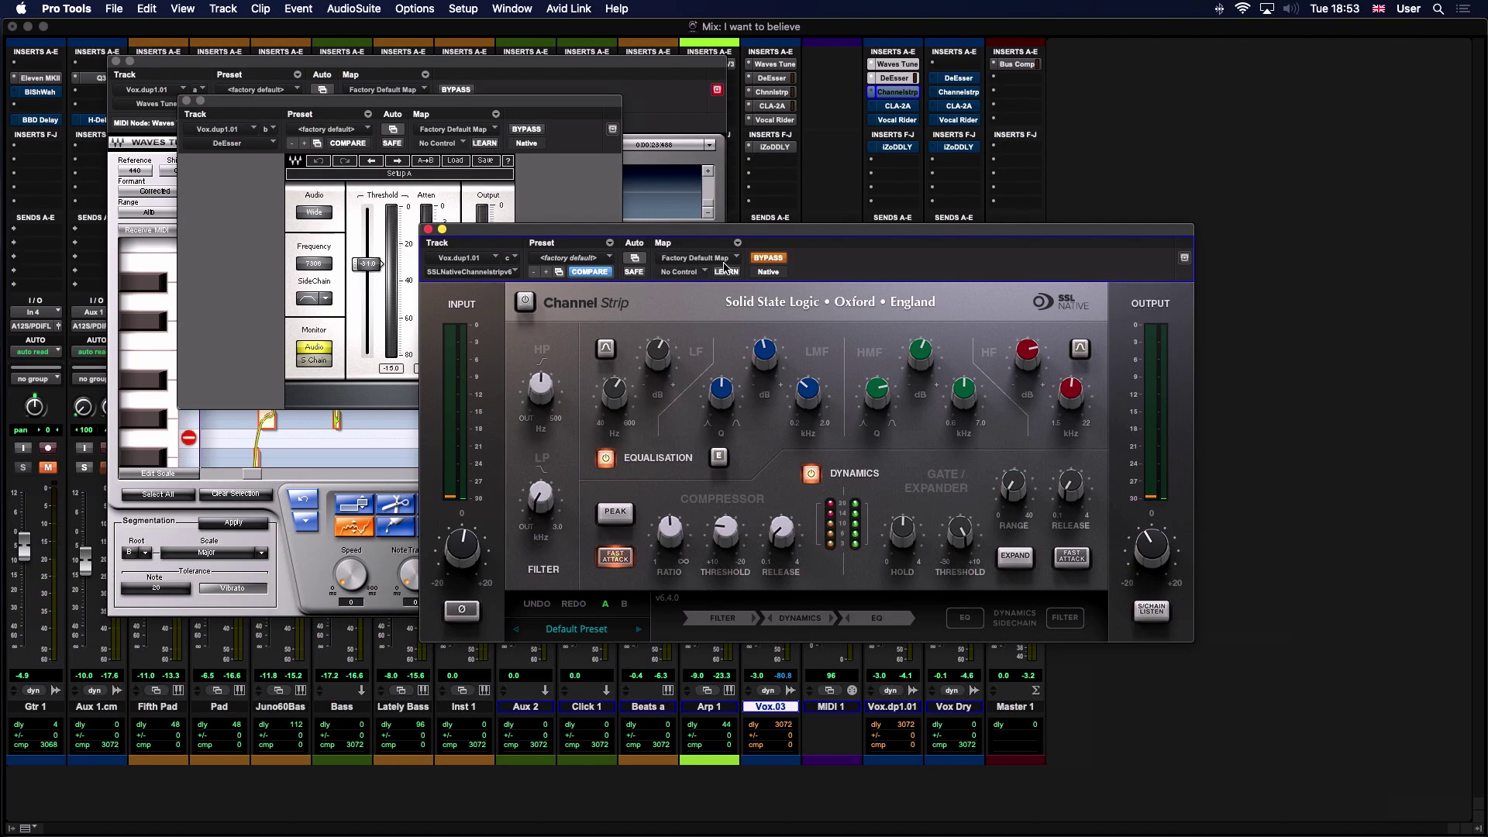
left_click(760, 261)
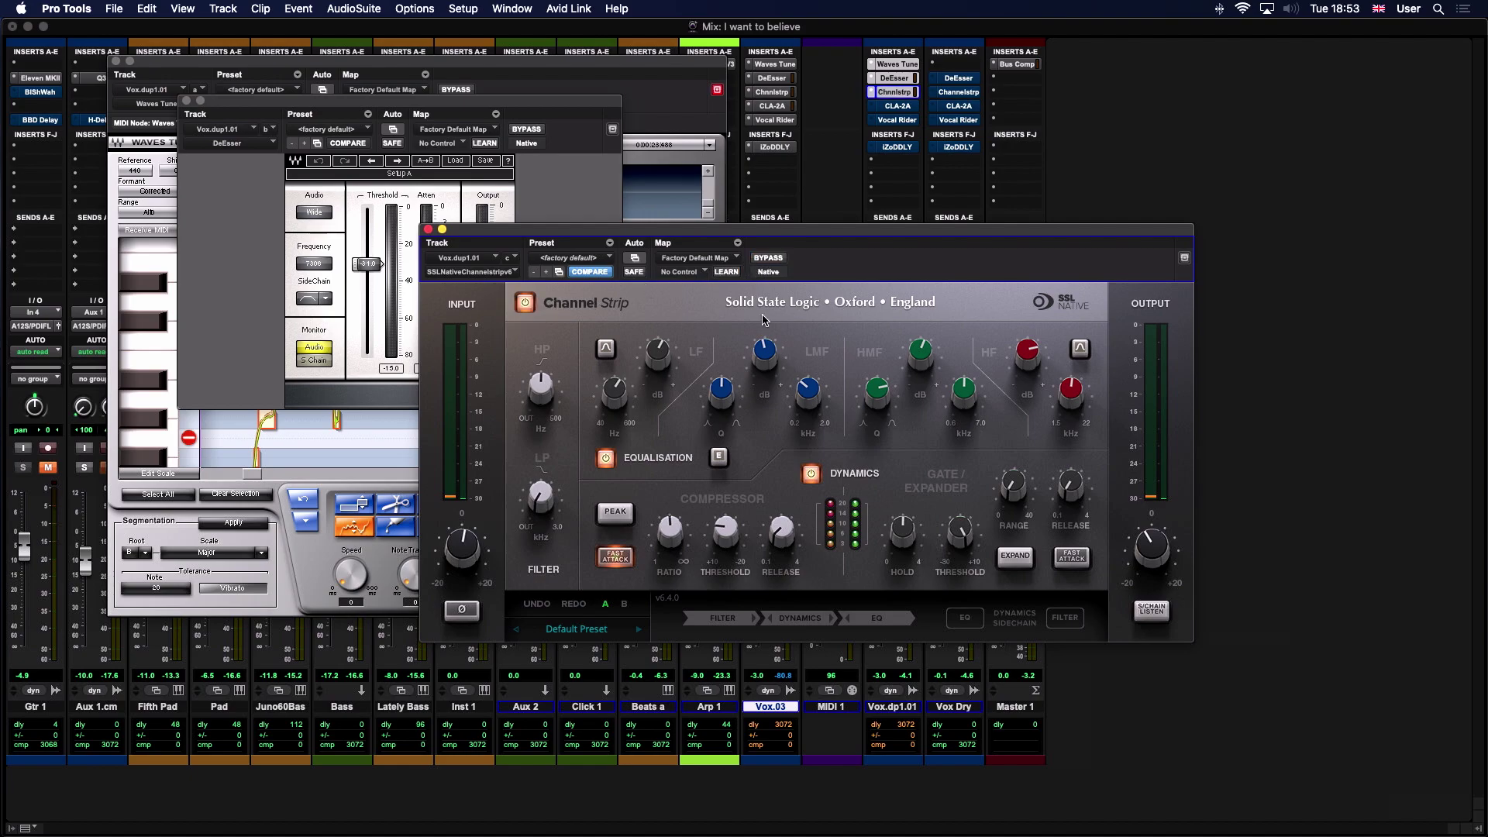
left_click(811, 472)
- Examine the channel strip's high-pass filter and its LF, LMF, HMF and HF equaliser settings
mouse_move(541, 392)
mouse_move(619, 394)
mouse_move(650, 366)
mouse_move(760, 361)
mouse_move(804, 393)
mouse_move(911, 351)
mouse_move(965, 387)
mouse_move(886, 395)
mouse_move(715, 396)
mouse_move(1029, 355)
mouse_move(1071, 383)
- Compare the vocal with the whole channel strip bypassed and active during playback, ending with it active
left_click(526, 303)
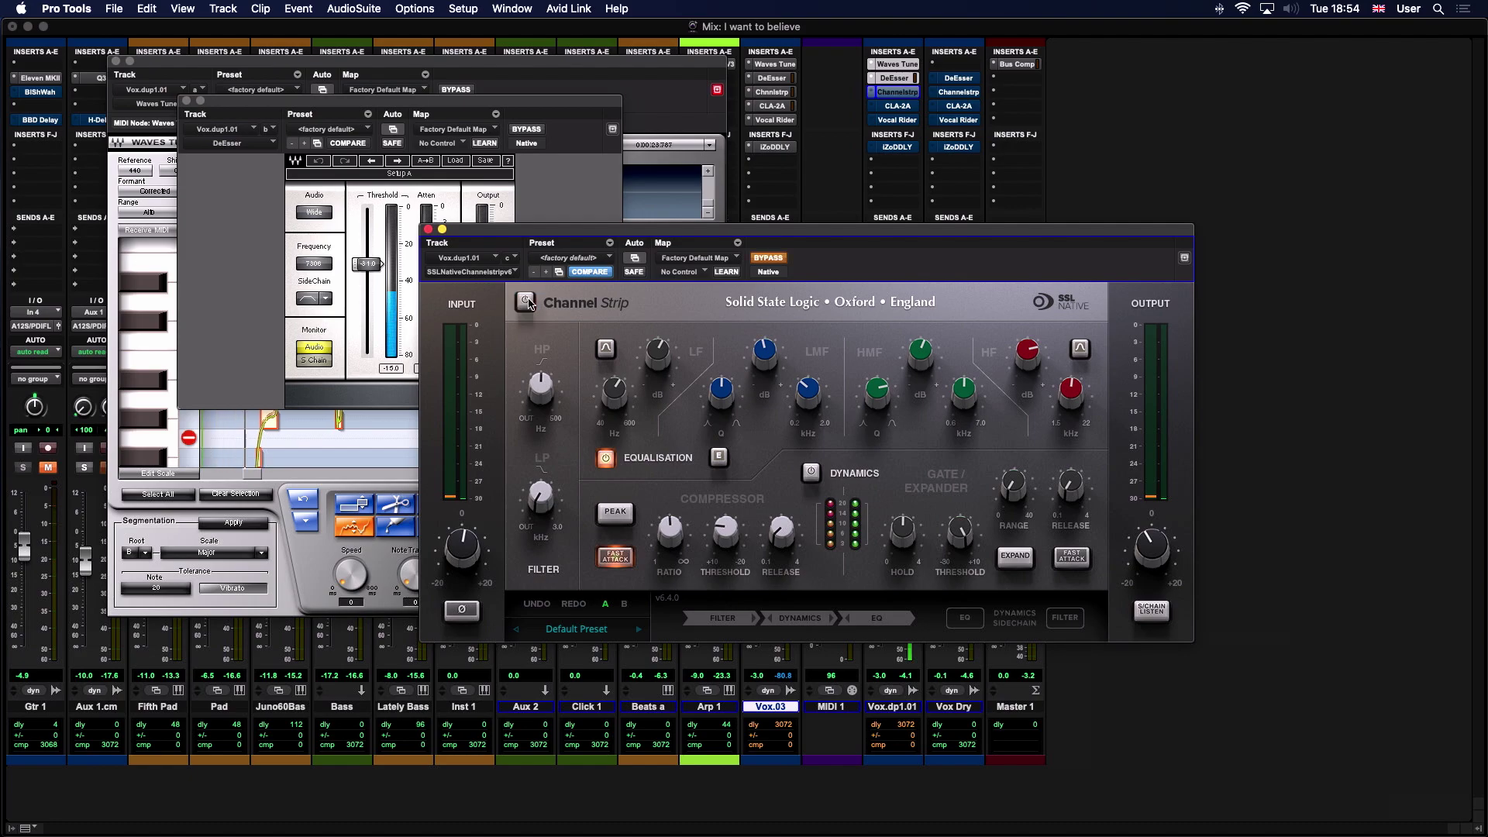
left_click(527, 303)
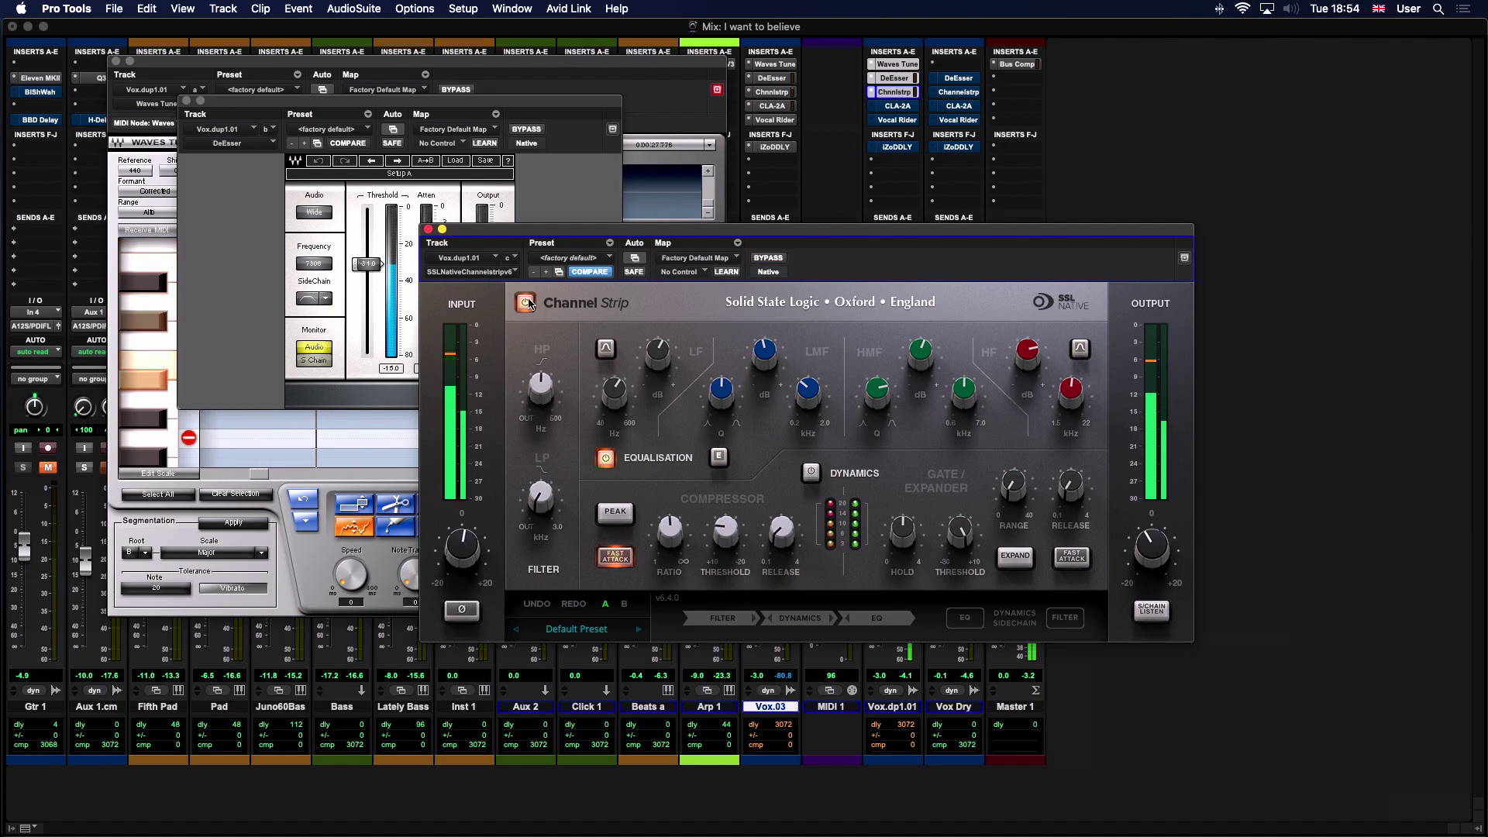
left_click(527, 302)
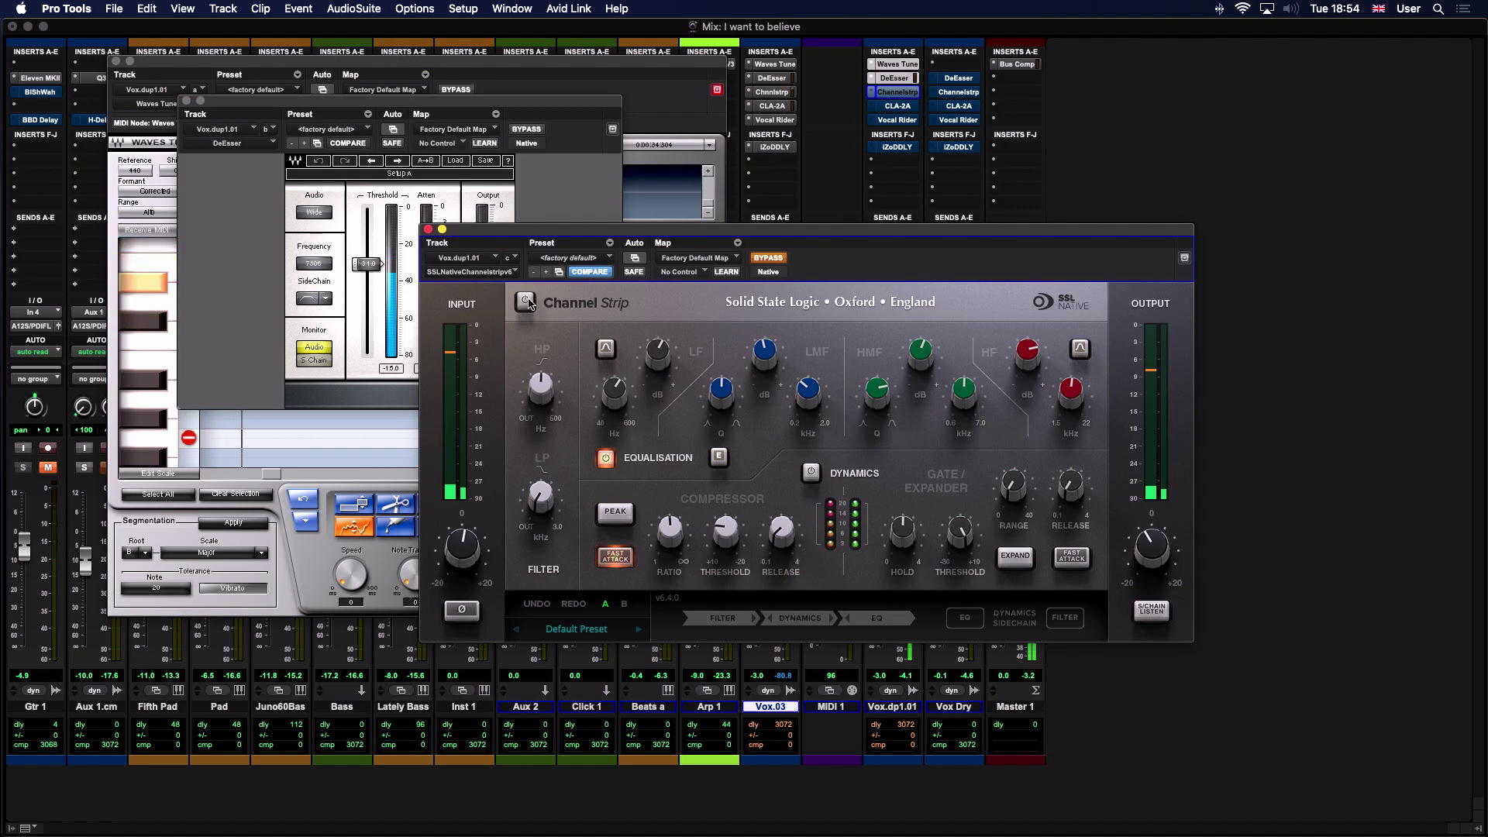
left_click(527, 302)
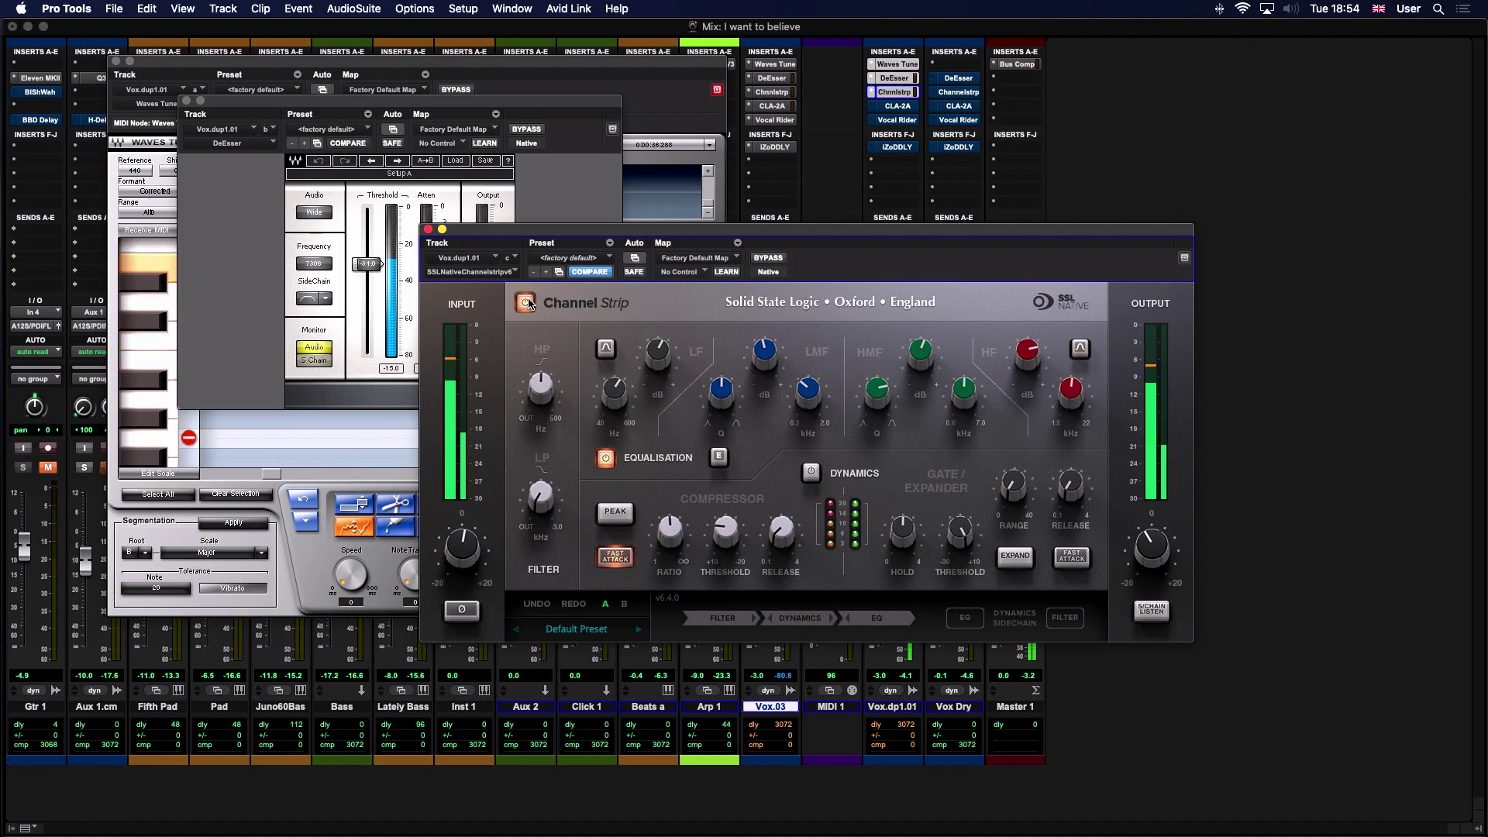
left_click(527, 303)
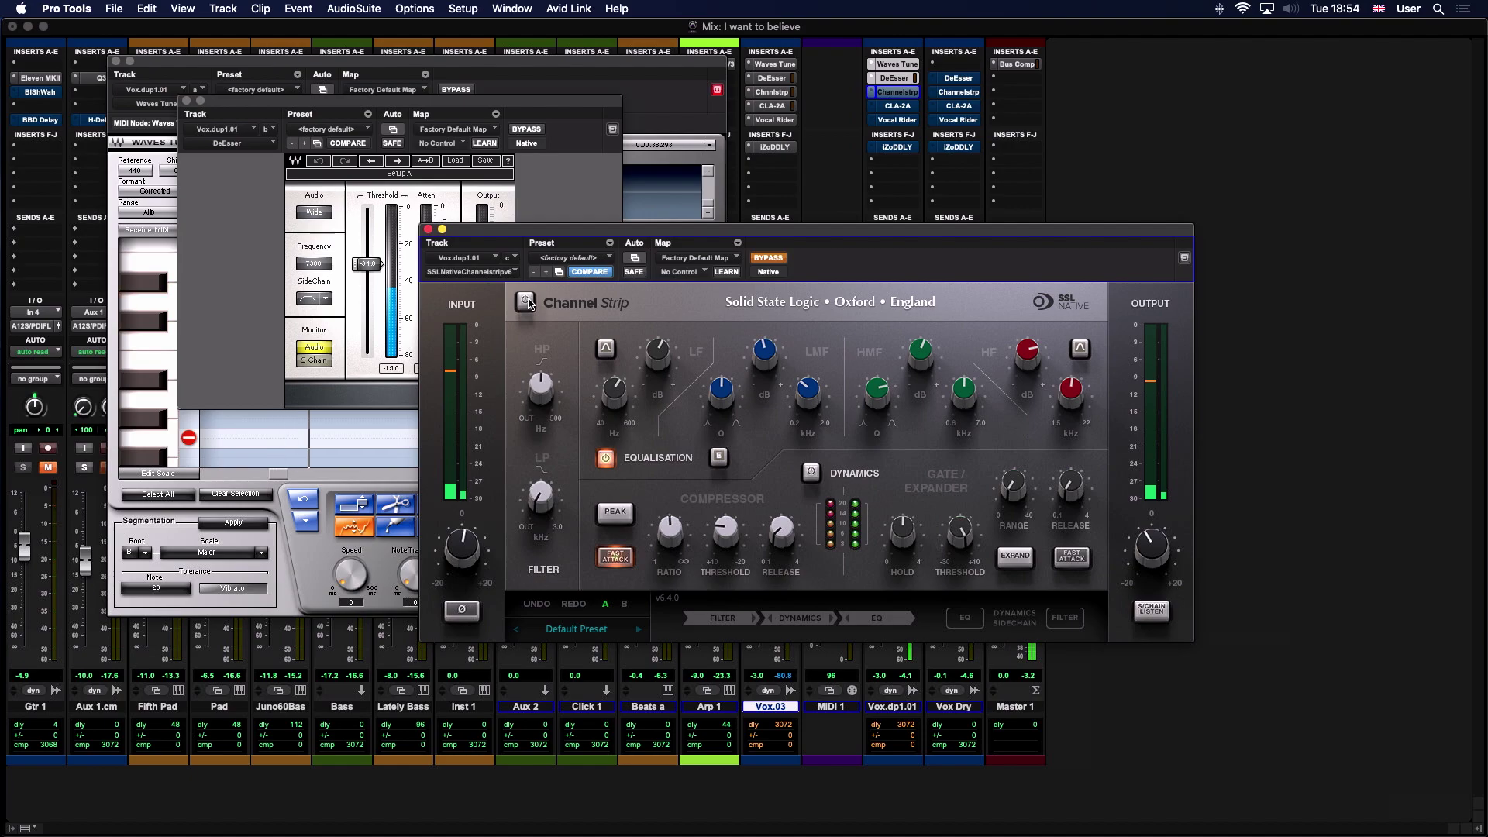
left_click(527, 302)
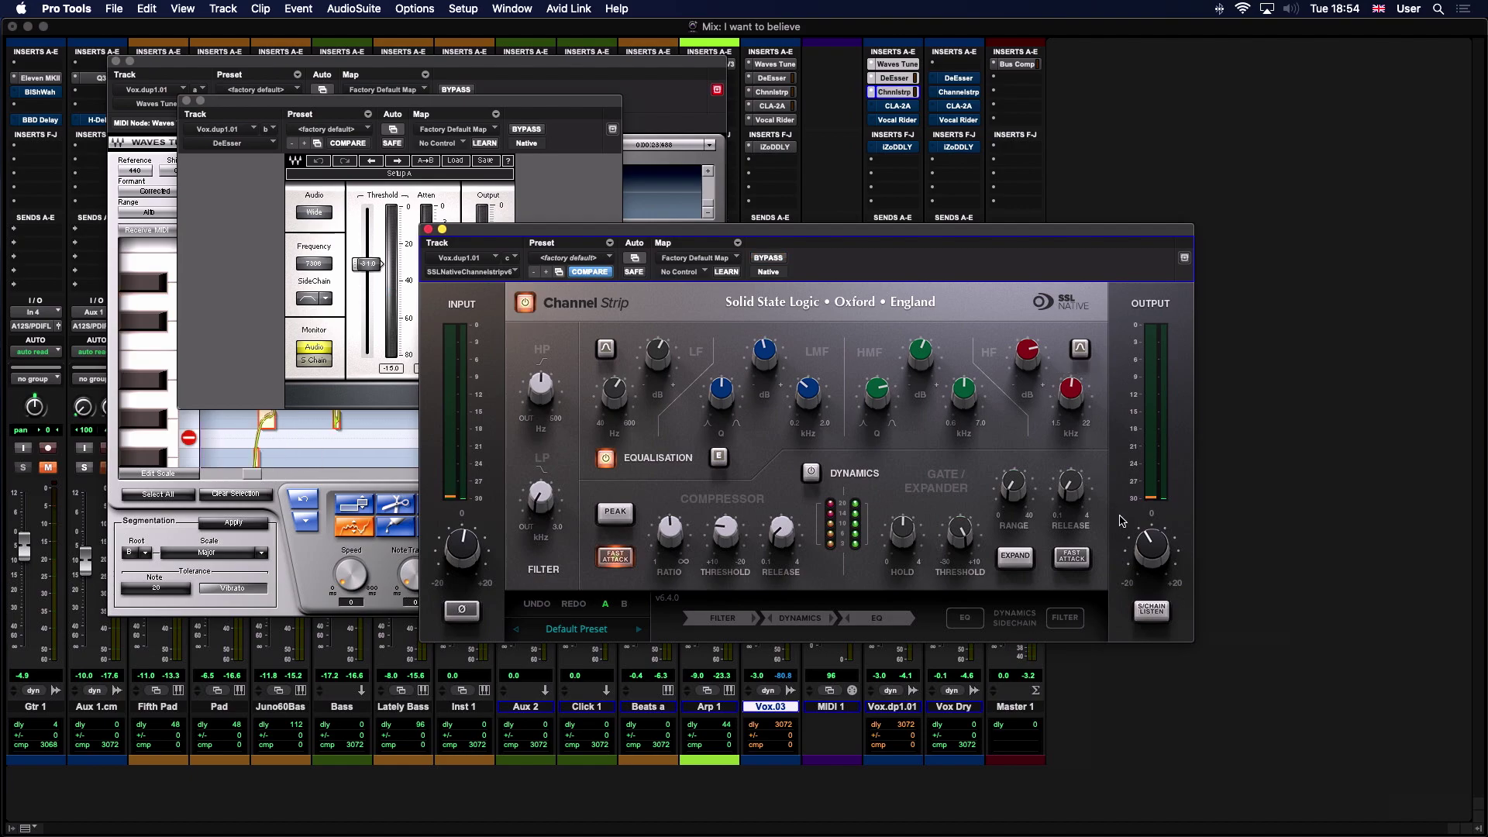
mouse_move(1151, 543)
- Compare the vocal with the channel strip's dynamics on and off, leave them on and check the compressor's release, ratio and threshold
left_click(812, 473)
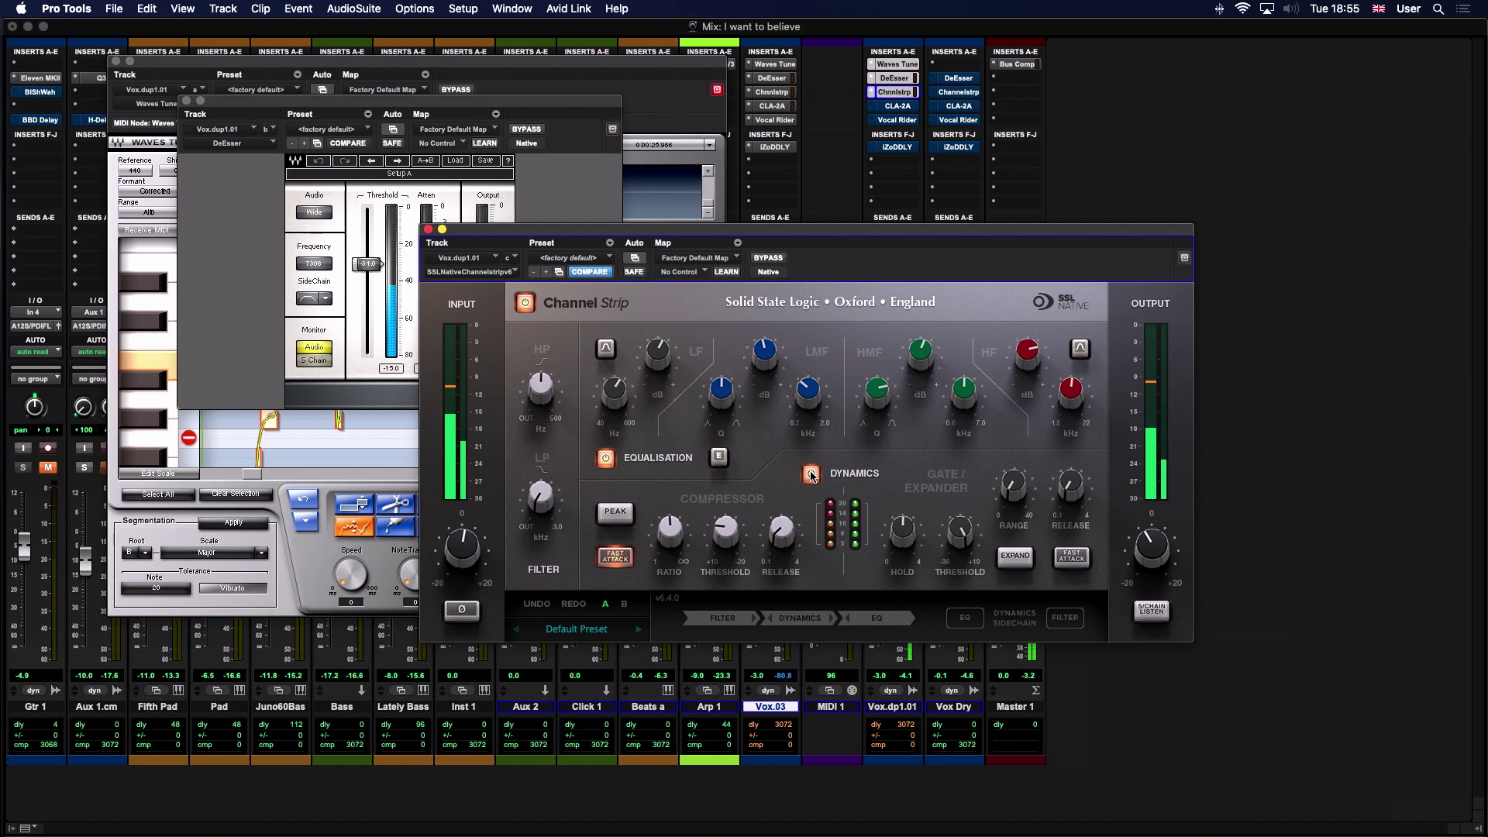
left_click(810, 473)
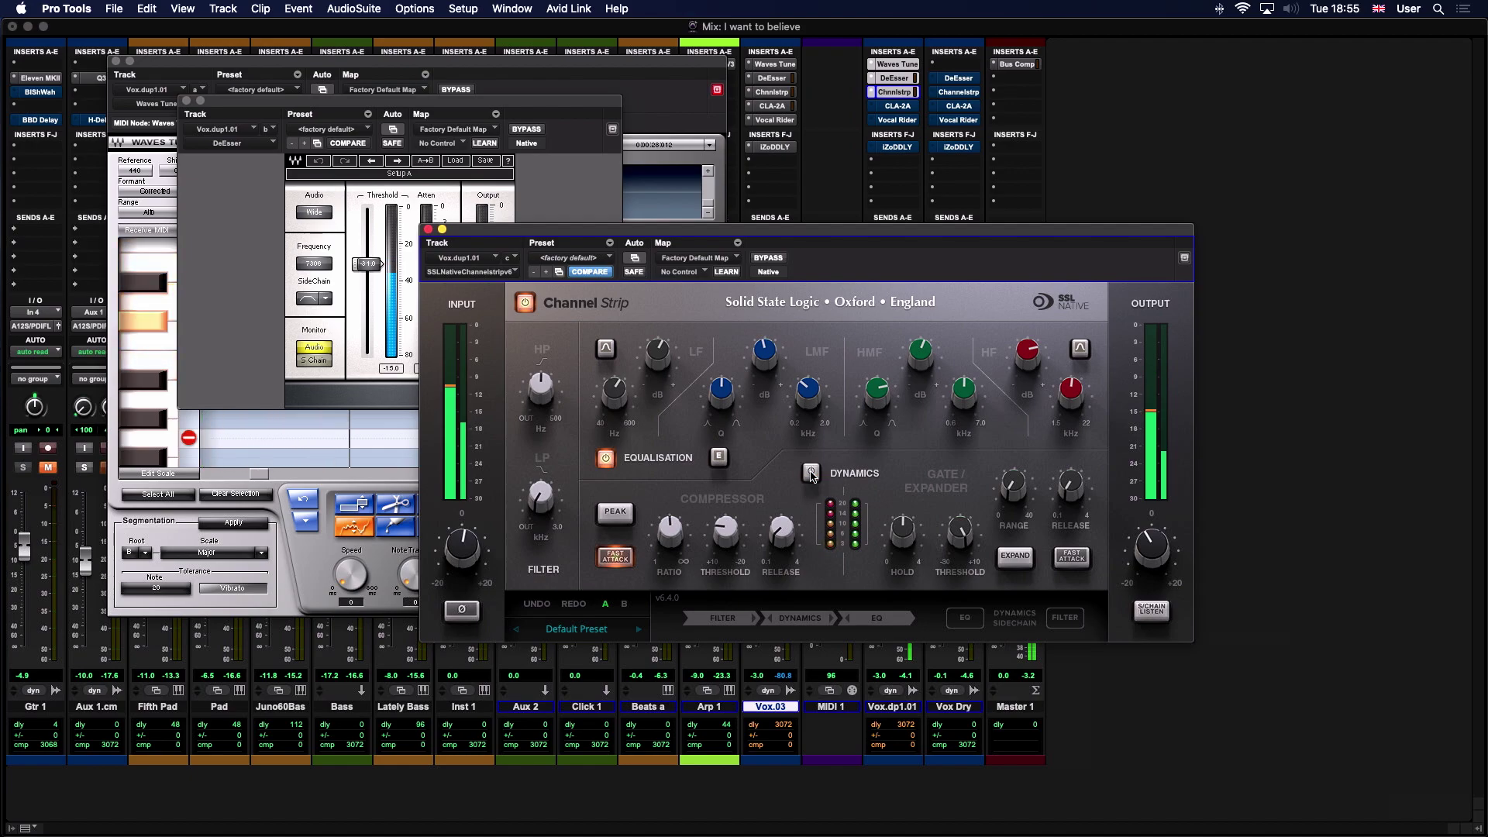
left_click(810, 473)
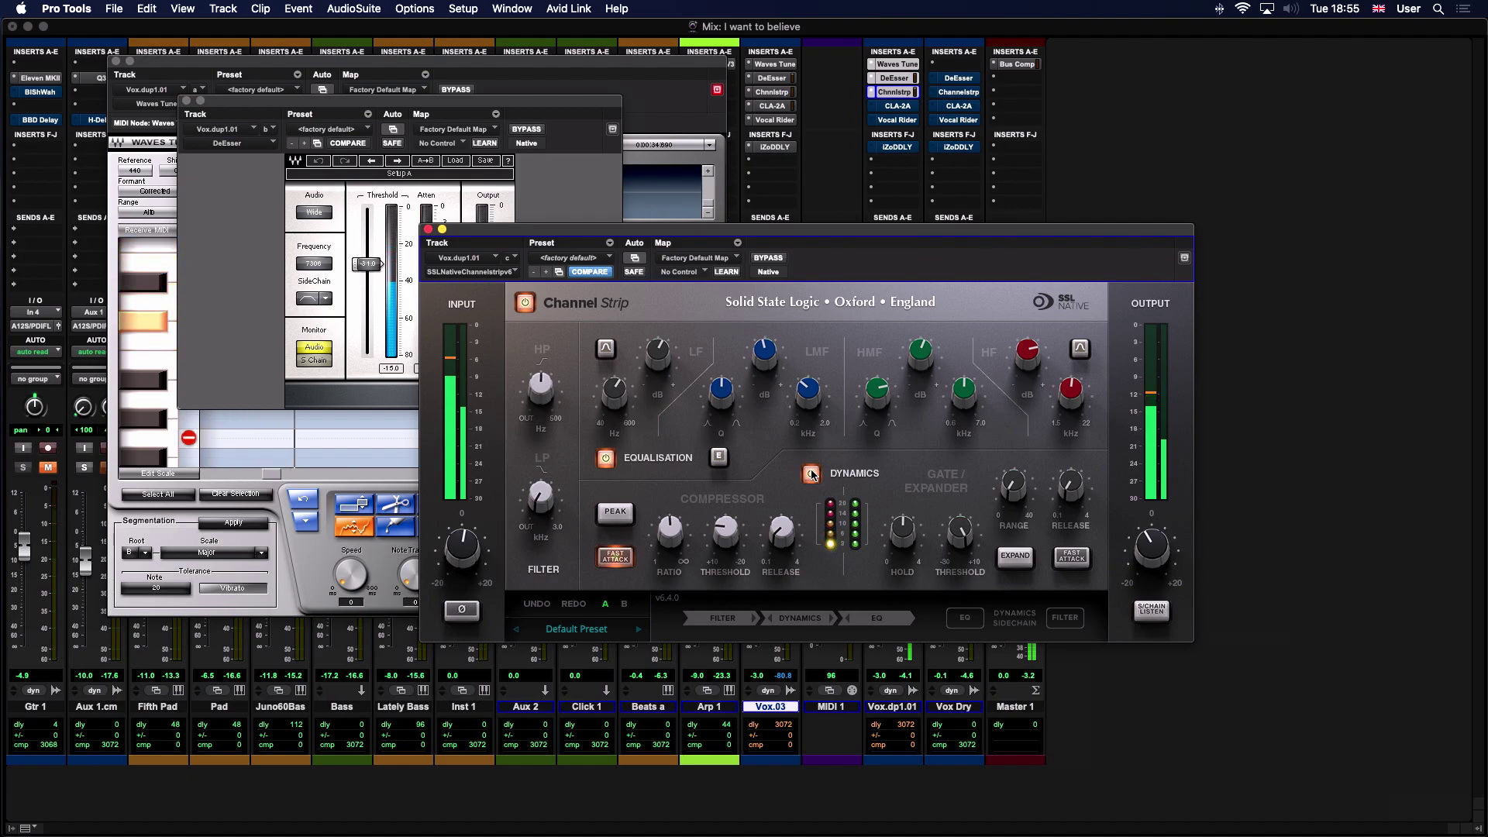
left_click(811, 474)
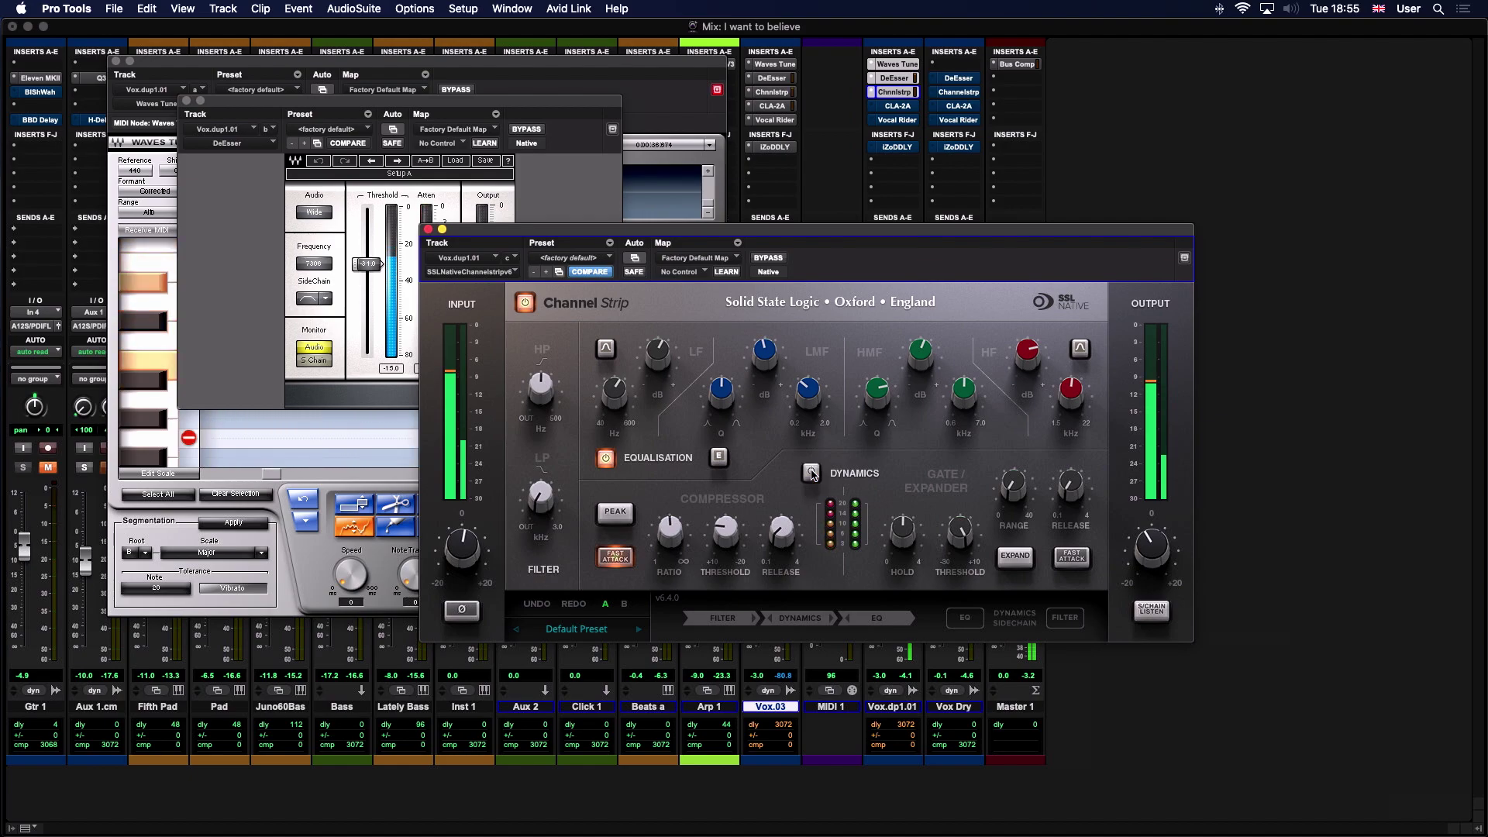
left_click(811, 474)
key("space")
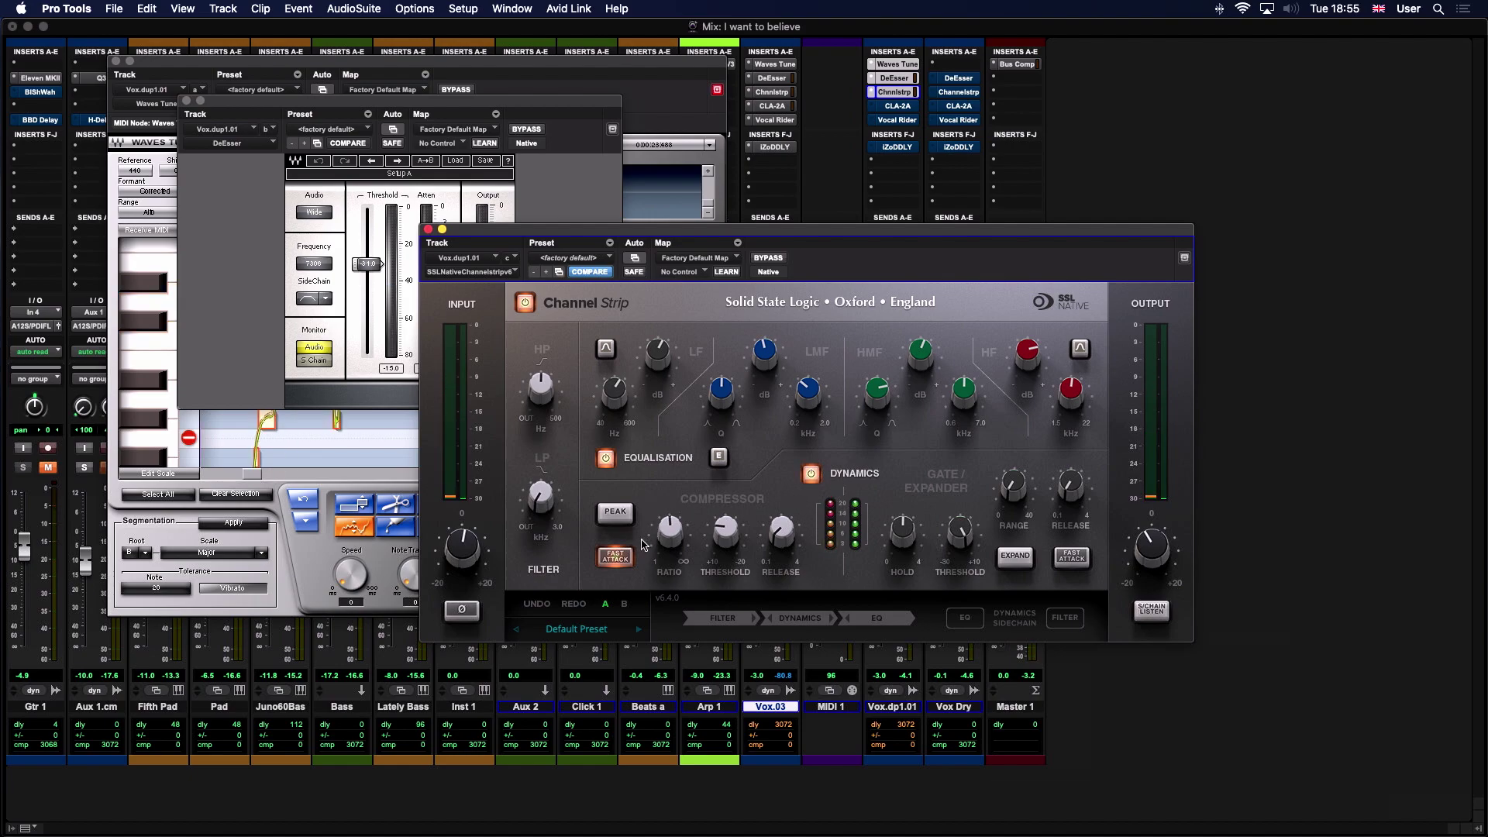
mouse_move(783, 539)
mouse_move(672, 533)
mouse_move(722, 530)
- Move the channel strip window aside and re-enable the CLA-2A compressor on Vox.dup1.01 beside it
left_click_drag(764, 235, 696, 236)
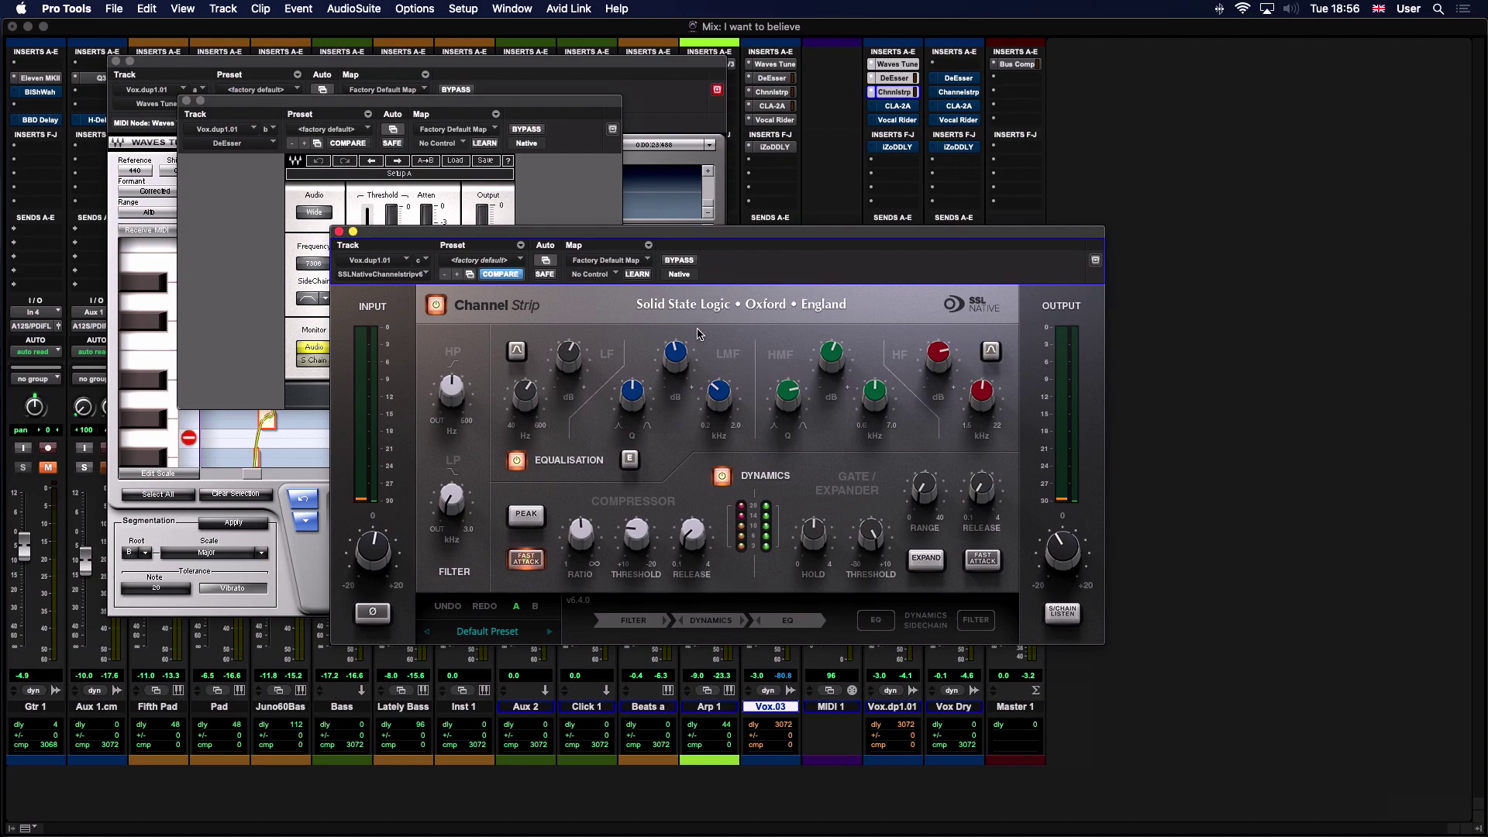
left_click_drag(699, 236, 412, 153)
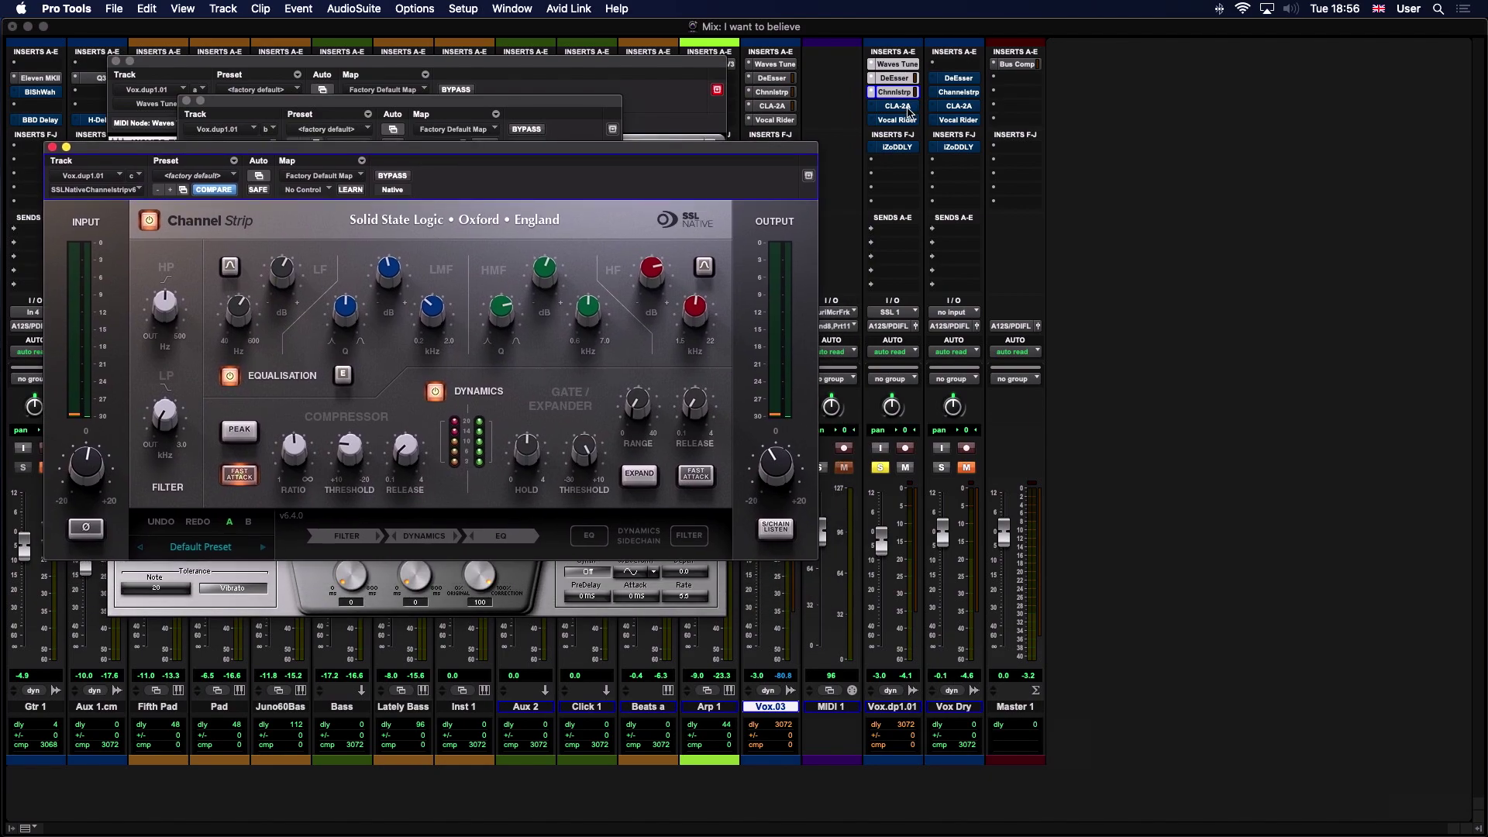
left_click(899, 106)
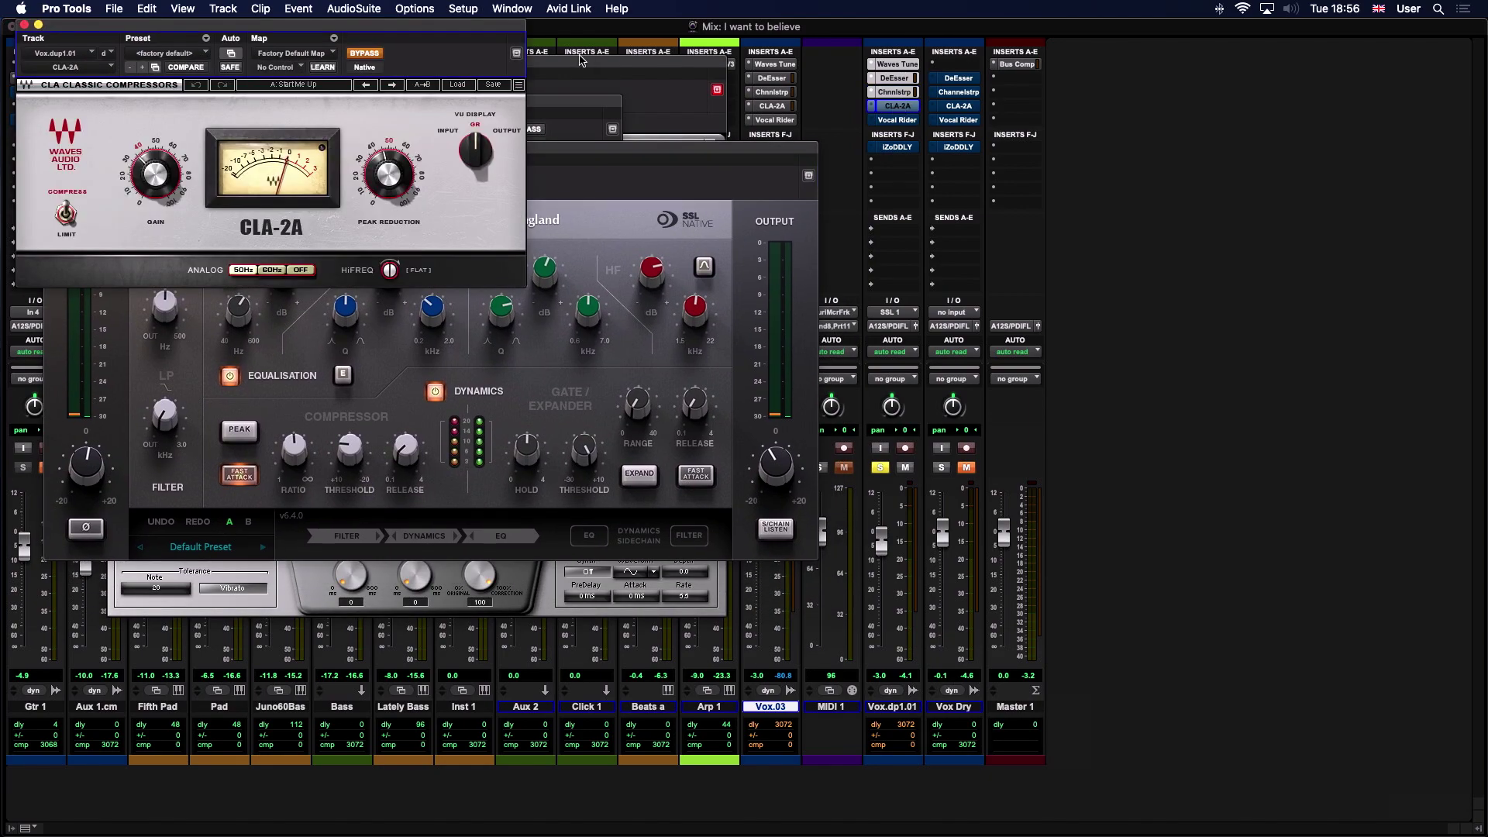
left_click_drag(460, 29, 1301, 322)
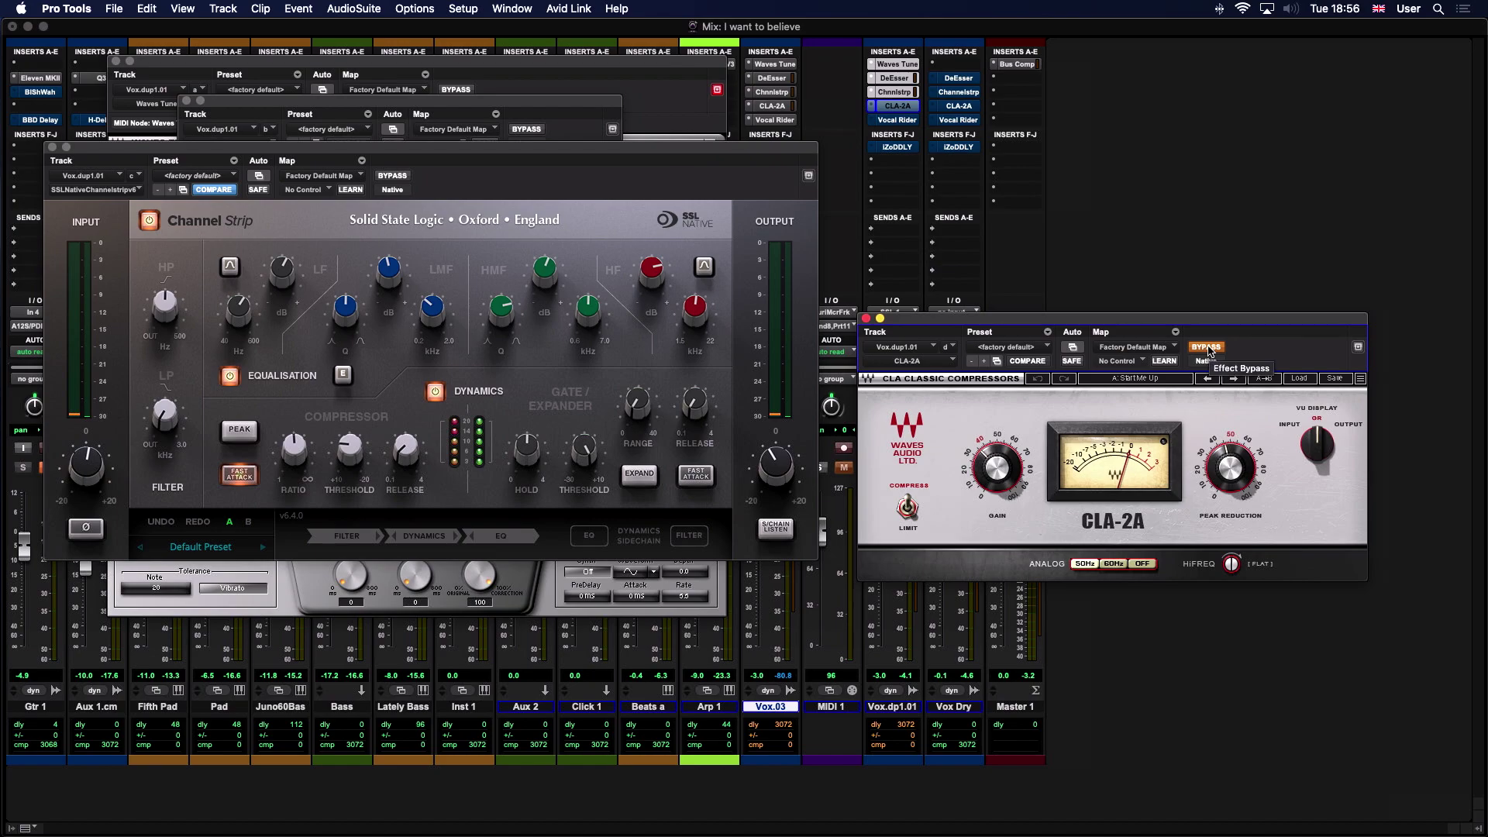
left_click(1209, 348)
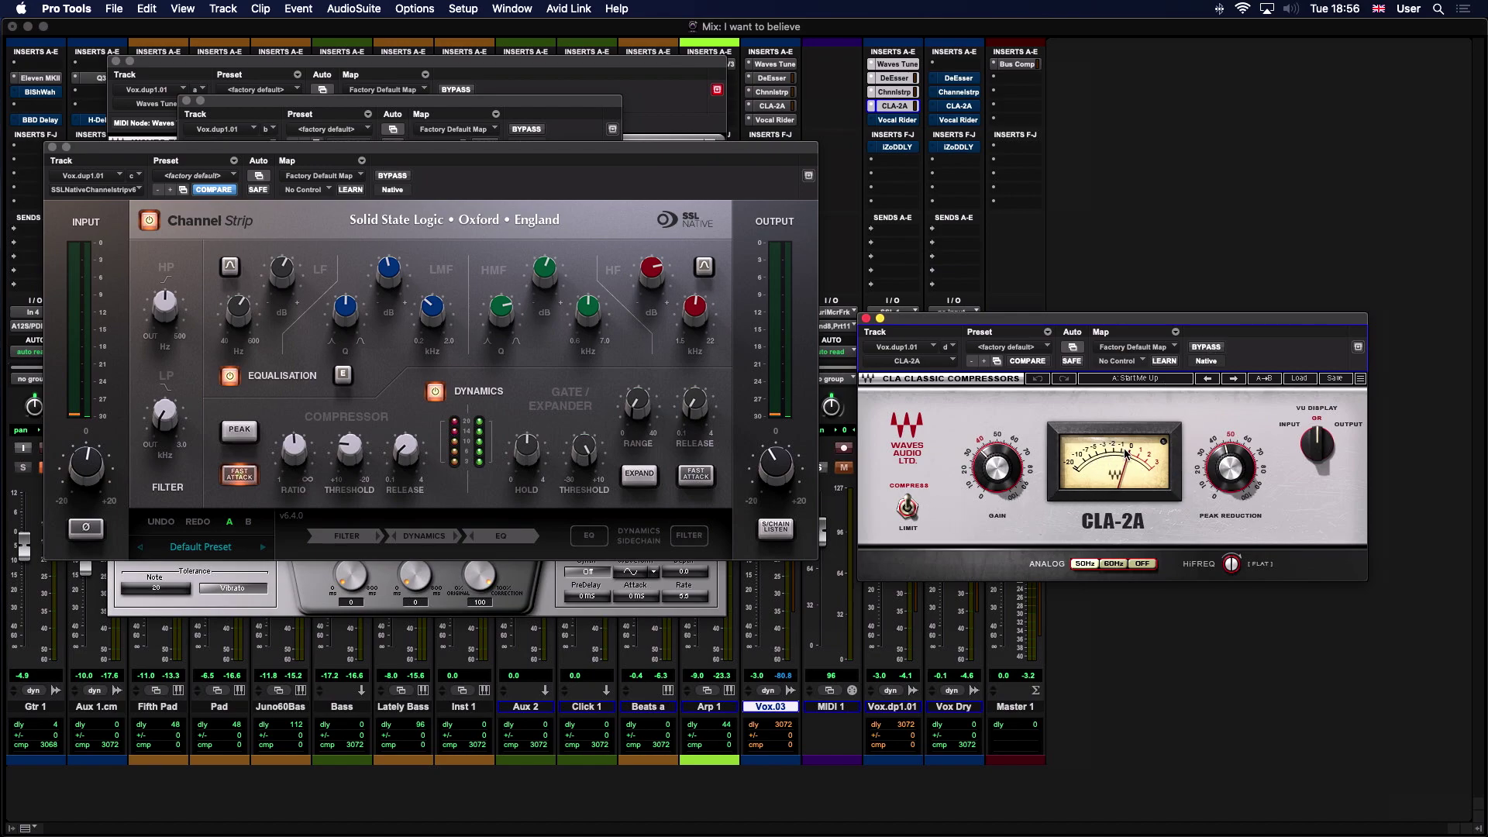
- Compare the vocal with the CLA-2A bypassed and active during playback, ending with it active
left_click(1215, 350)
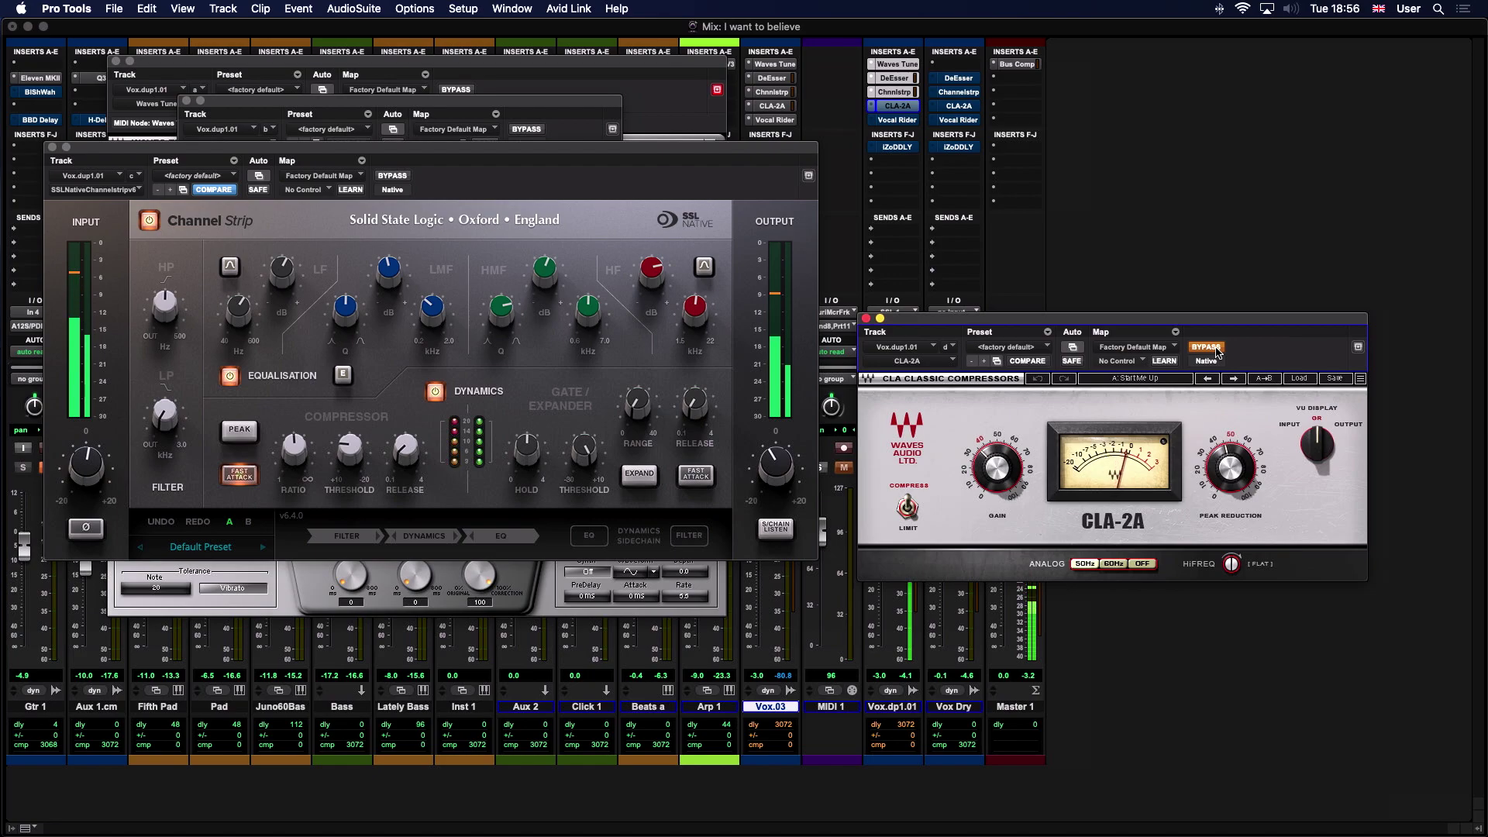
left_click(1206, 347)
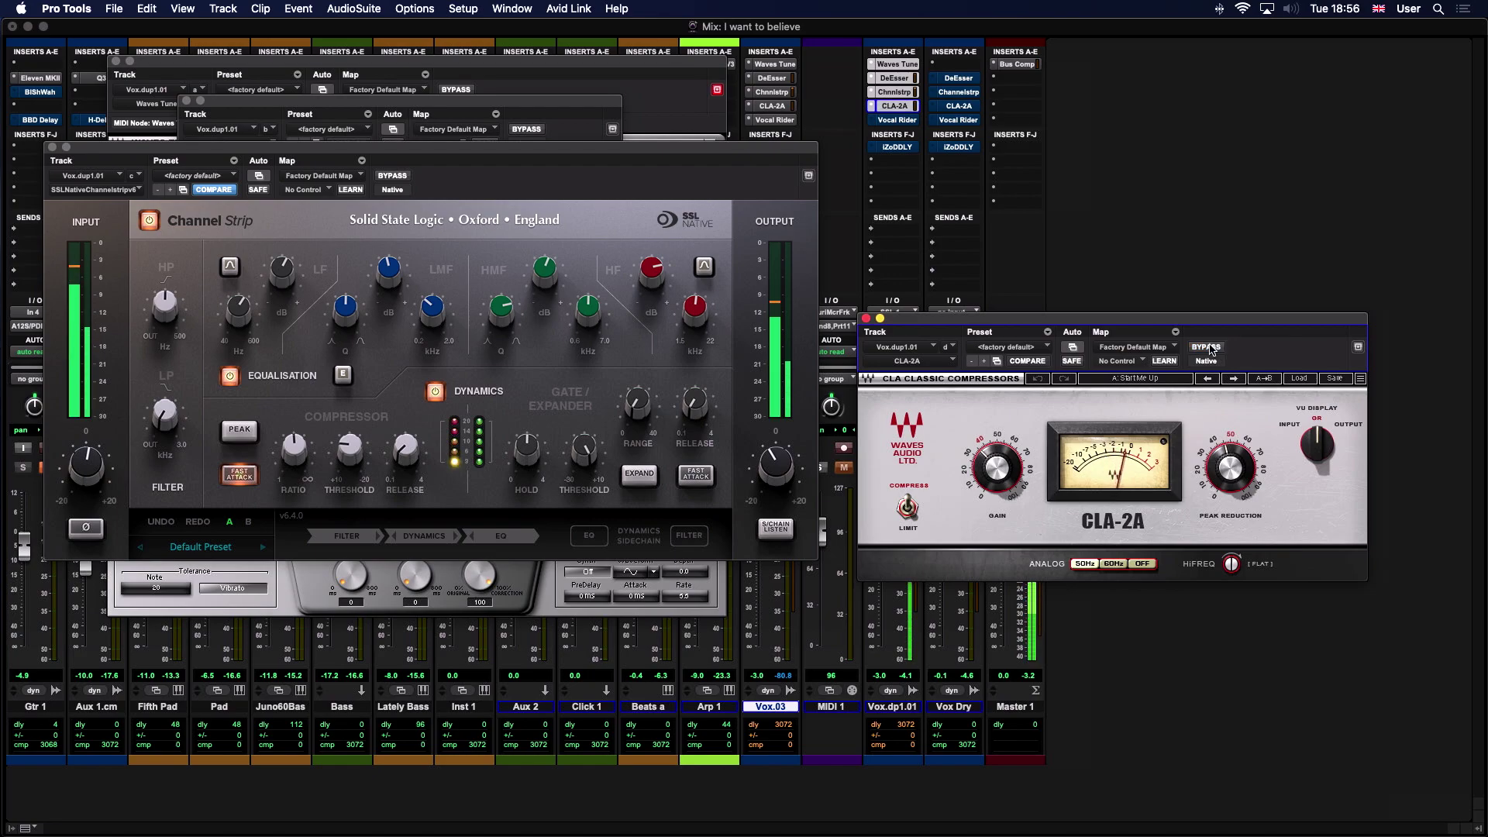
left_click(1211, 348)
left_click(1210, 348)
- View the playback position in the Edit window, stop playback and return to the Mix window
key("super+equal")
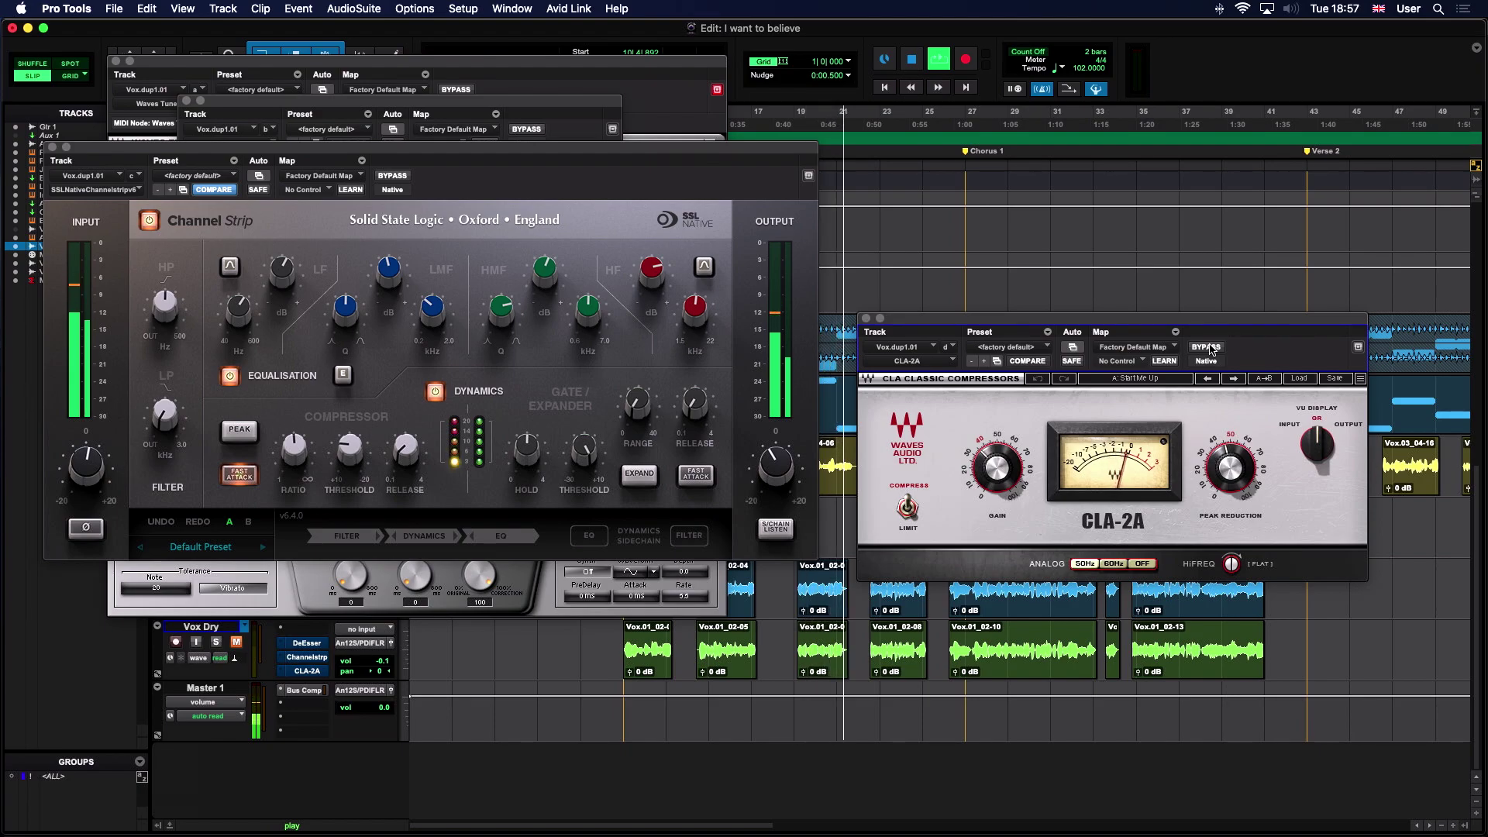
key("space")
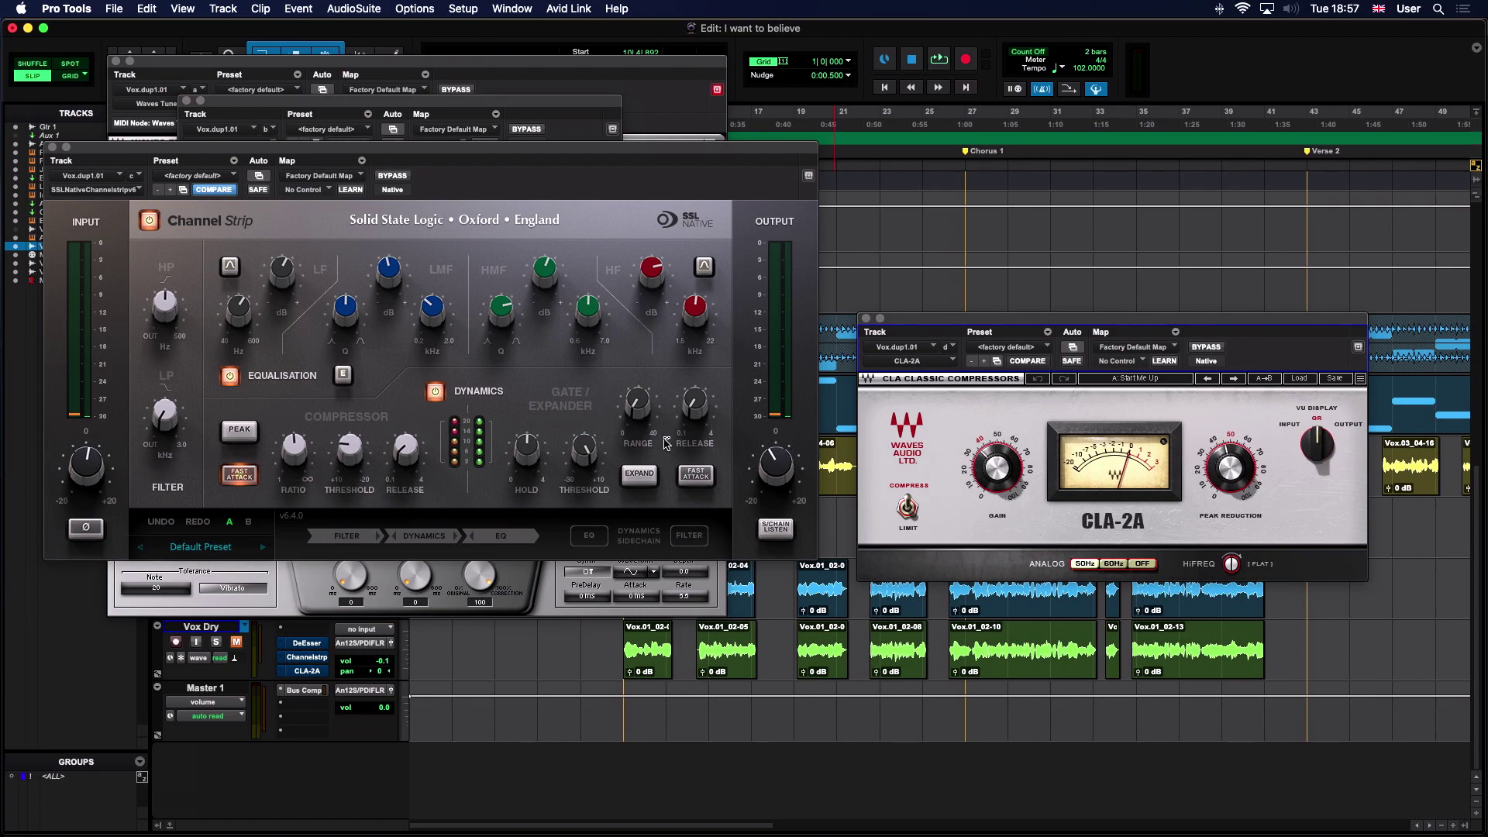
key("super+equal")
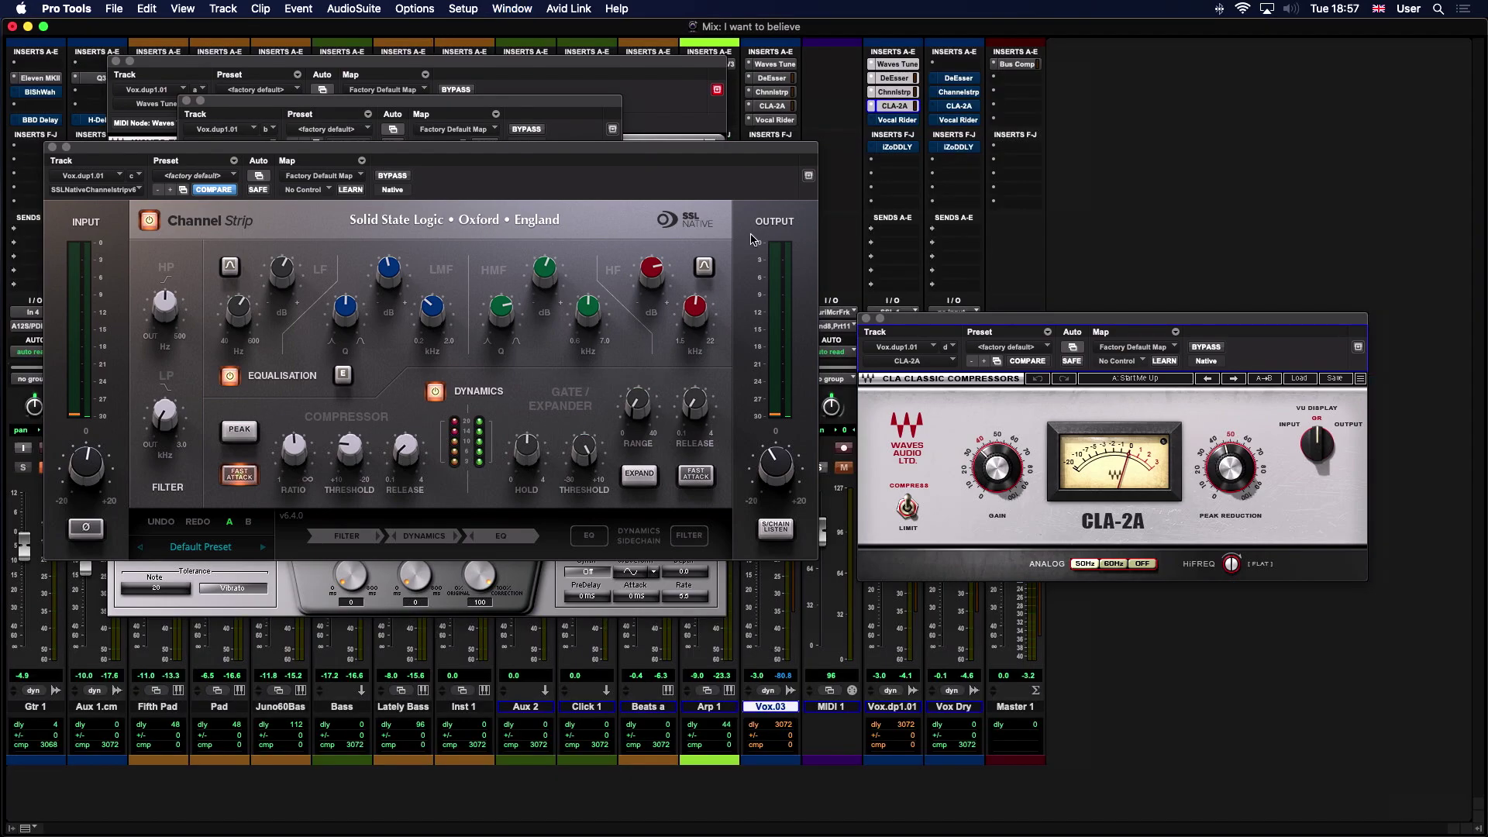
- Close the CLA-2A, channel strip, DeEsser and Waves Tune plug-in windows
left_click(865, 319)
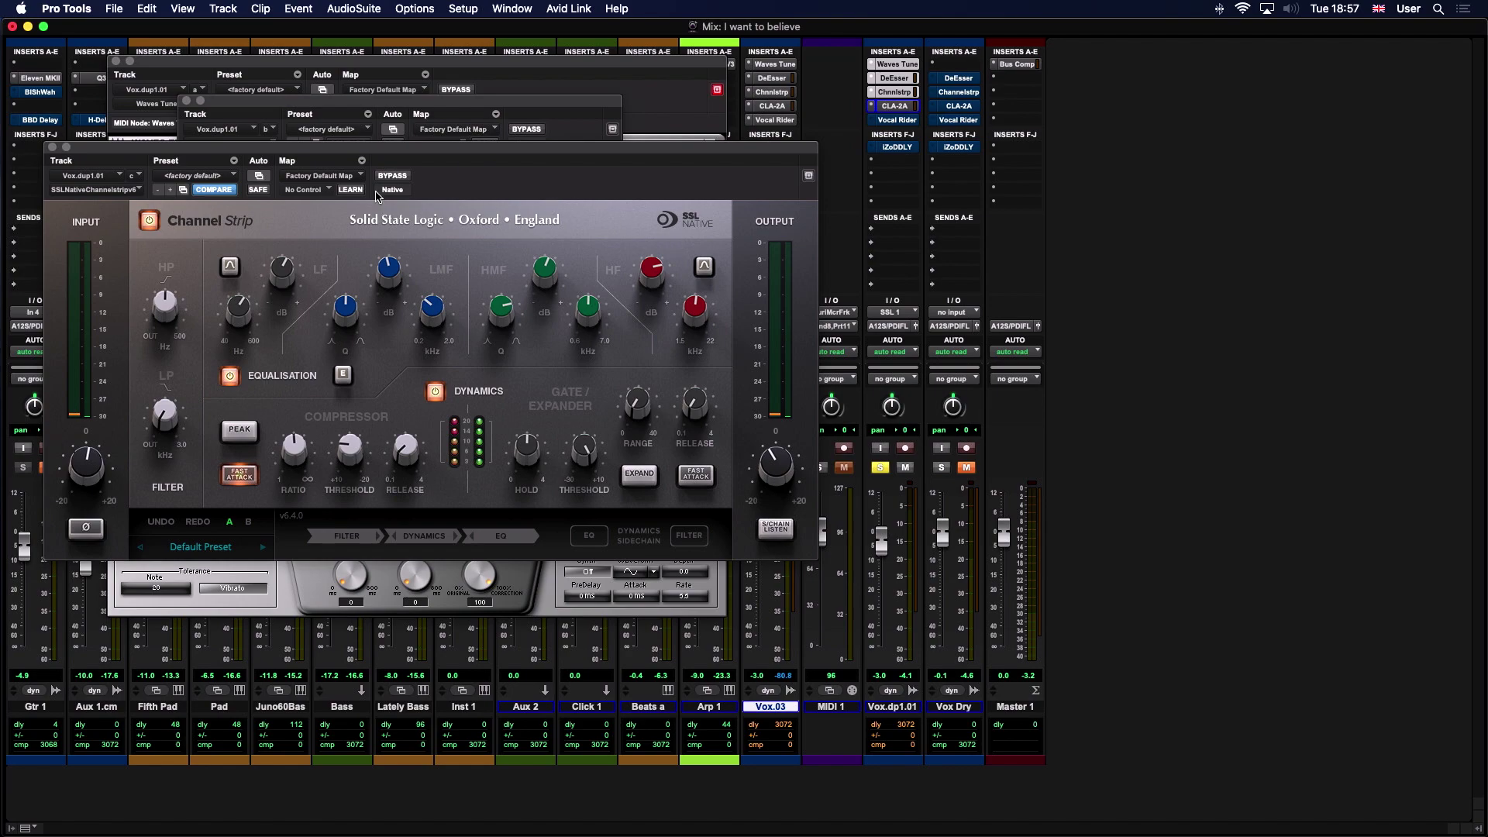
left_click(54, 148)
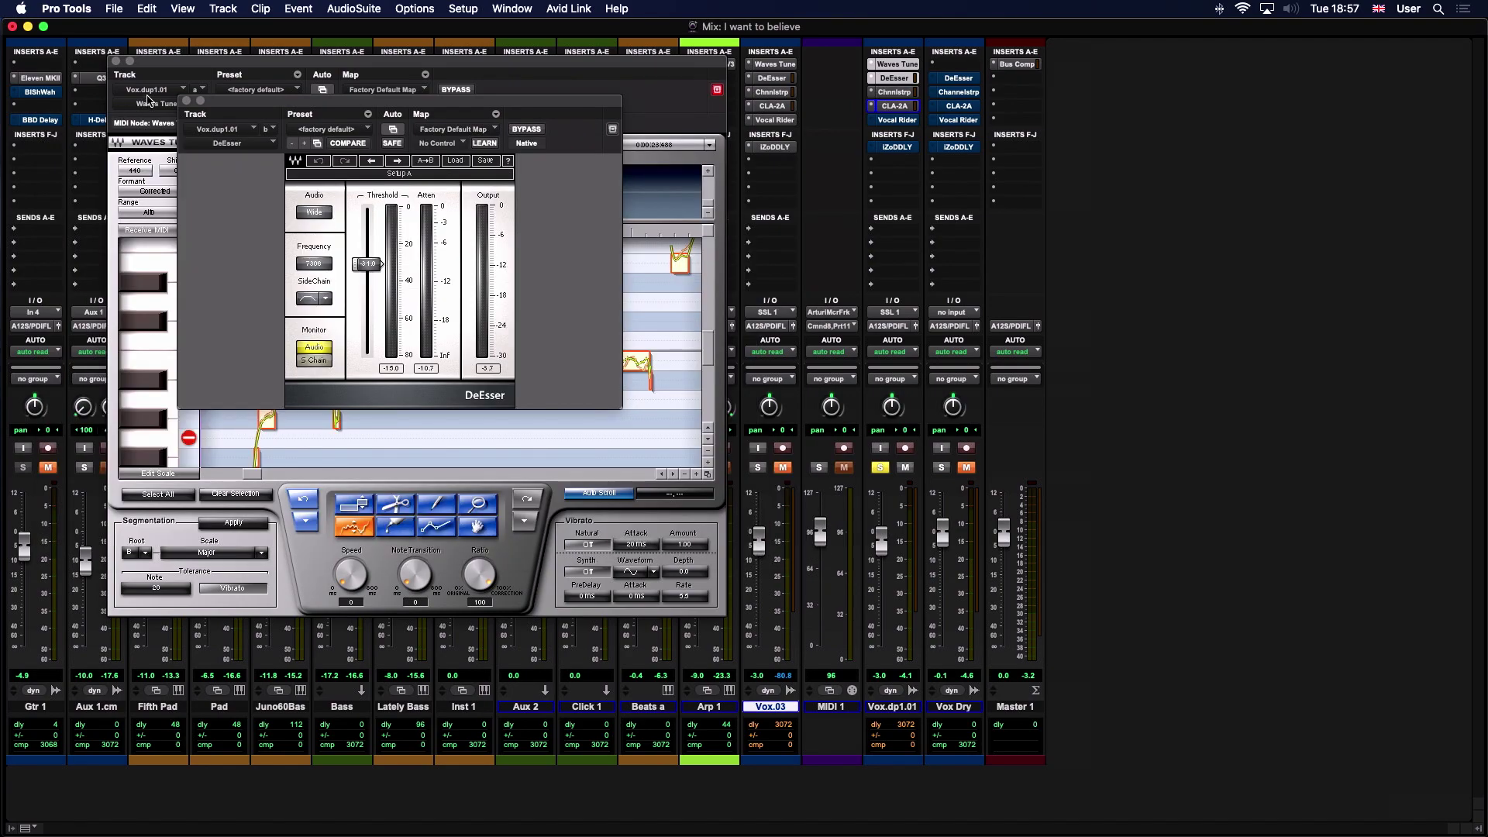
left_click(187, 95)
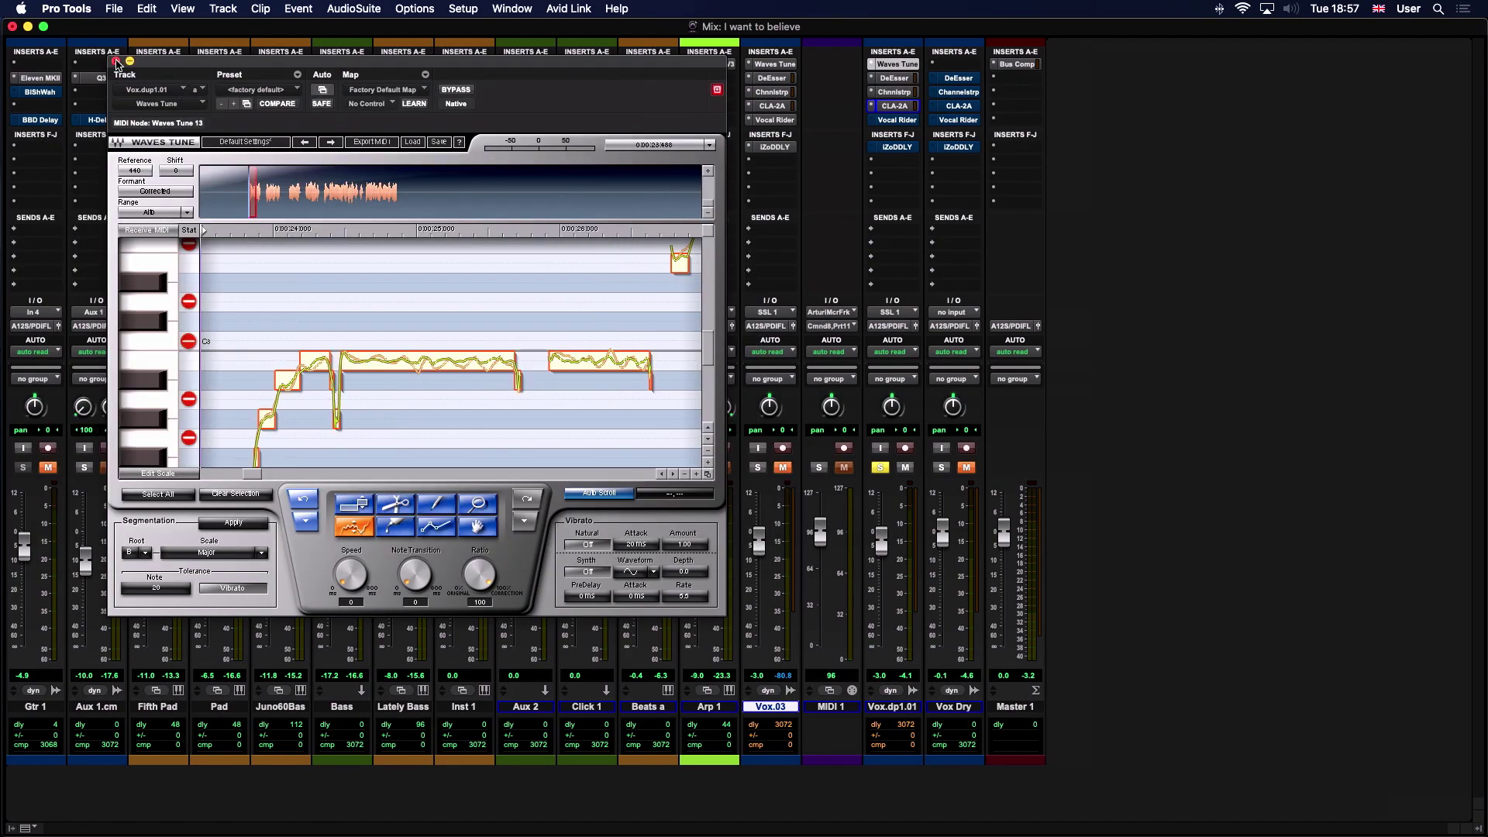
left_click(117, 63)
- Open the Vocal Rider insert on Vox.dup1.01 and take it out of bypass
left_click(903, 122)
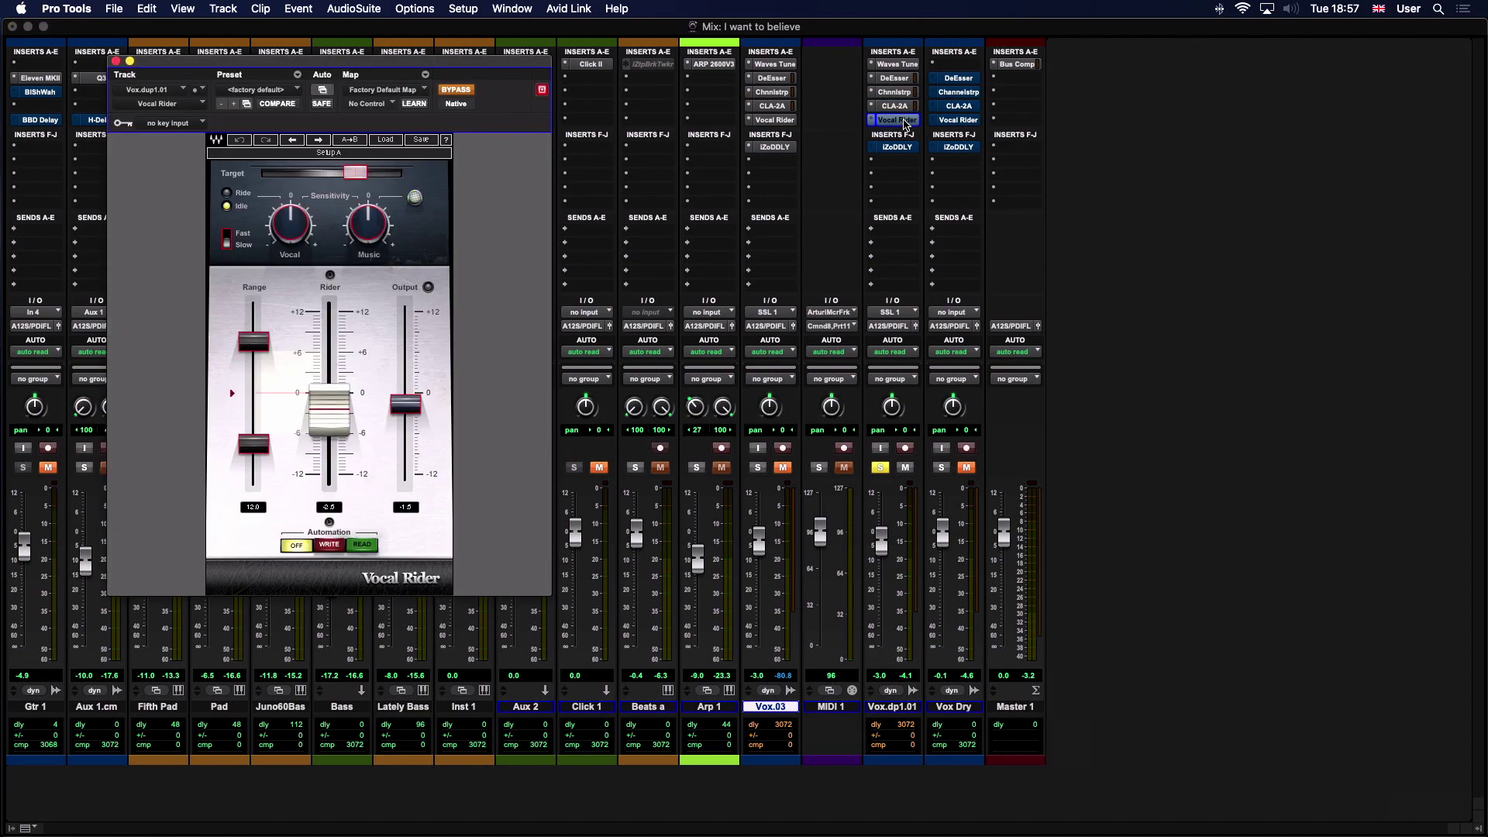
left_click(457, 91)
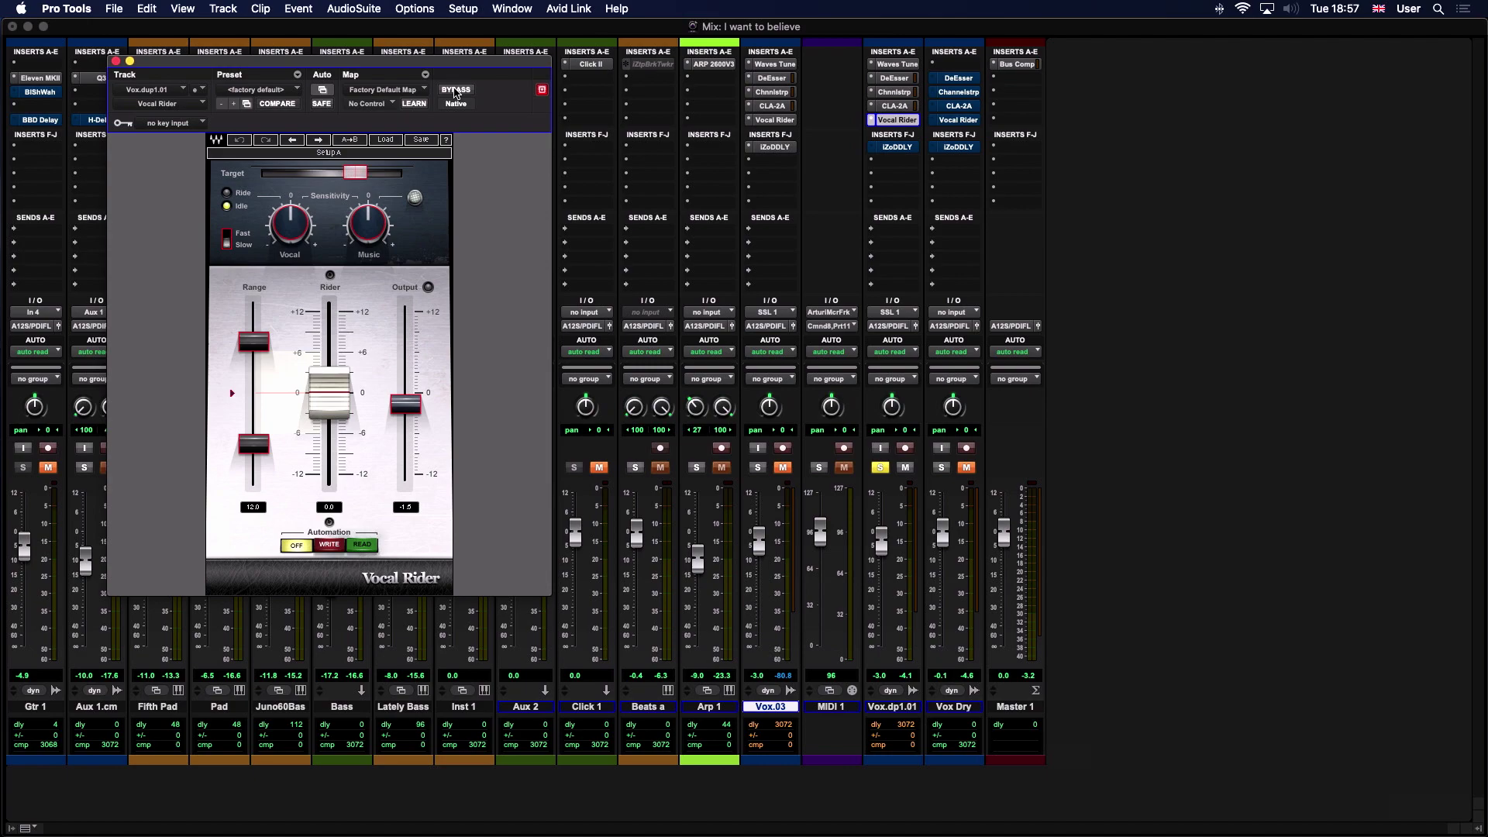
- Audition the Vocal Rider on Vox.dup1.01 soloed and within the full mix, ending with the track soloed
key("space")
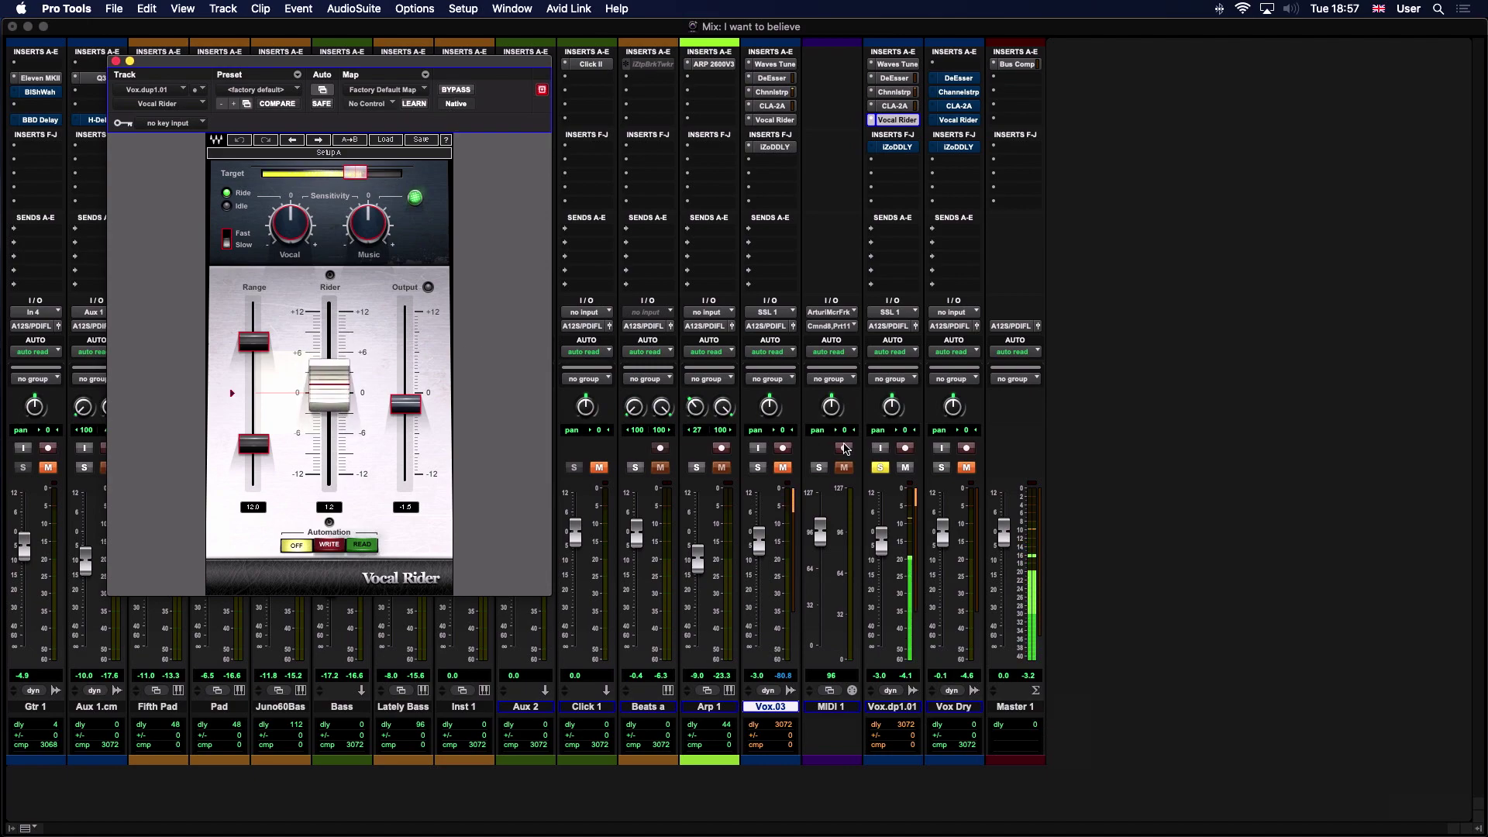
left_click(880, 468)
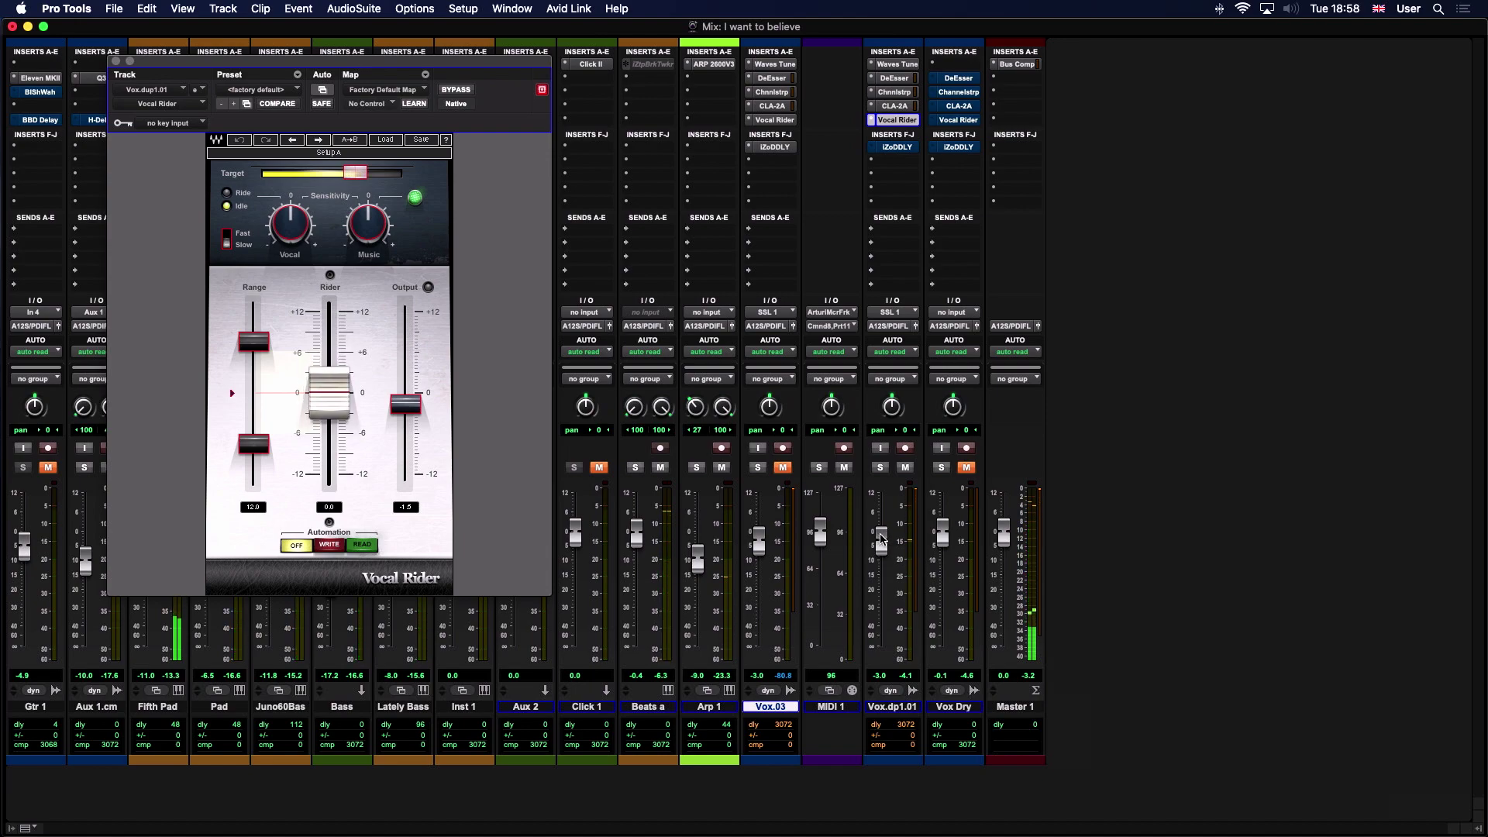
left_click(880, 467)
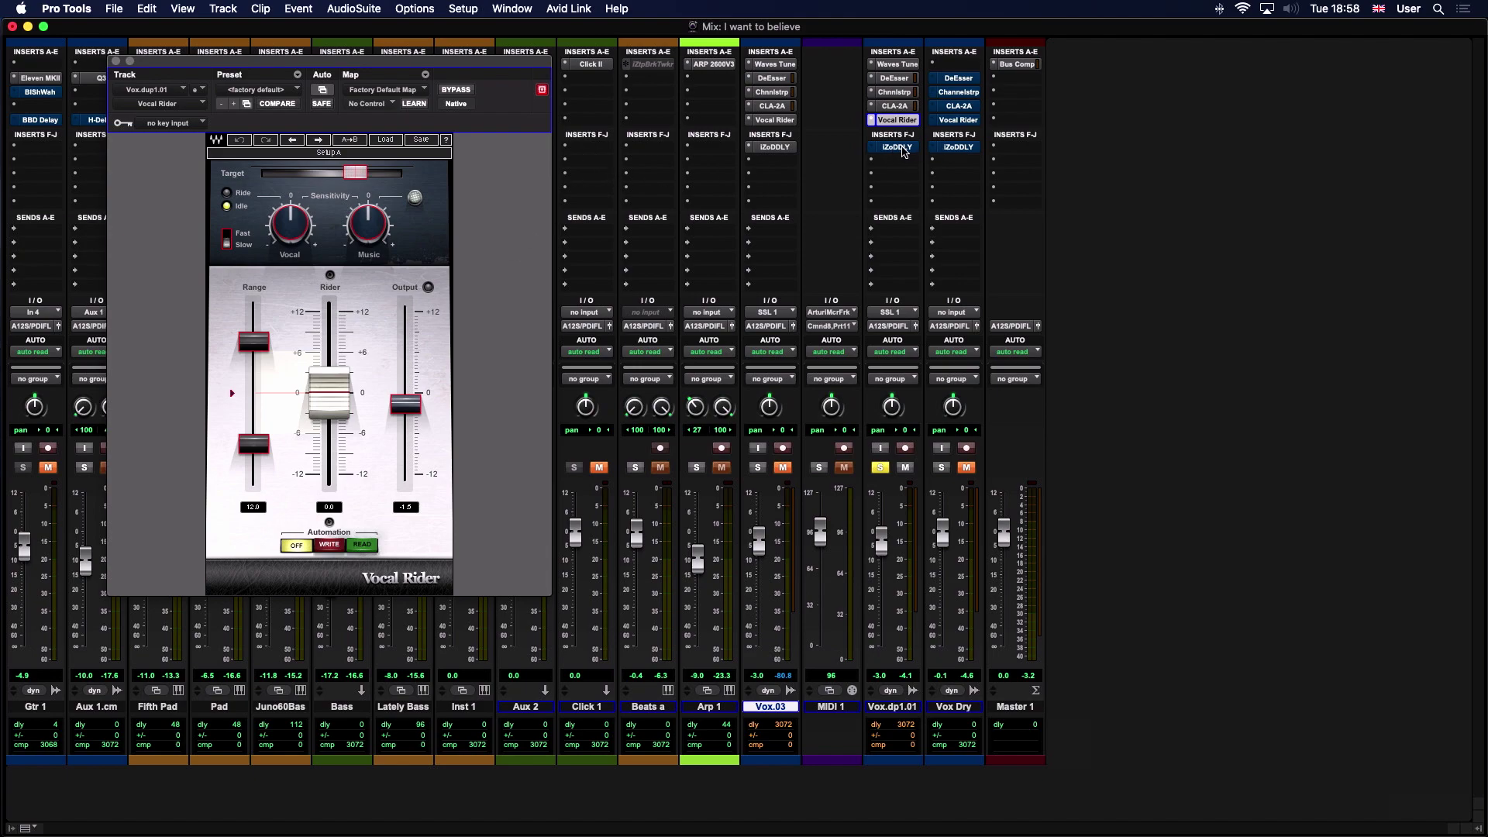
- Take the iZotope DDLY insert on Vox.dup1.01 out of bypass and audition it soloed and within the full mix
left_click(897, 147)
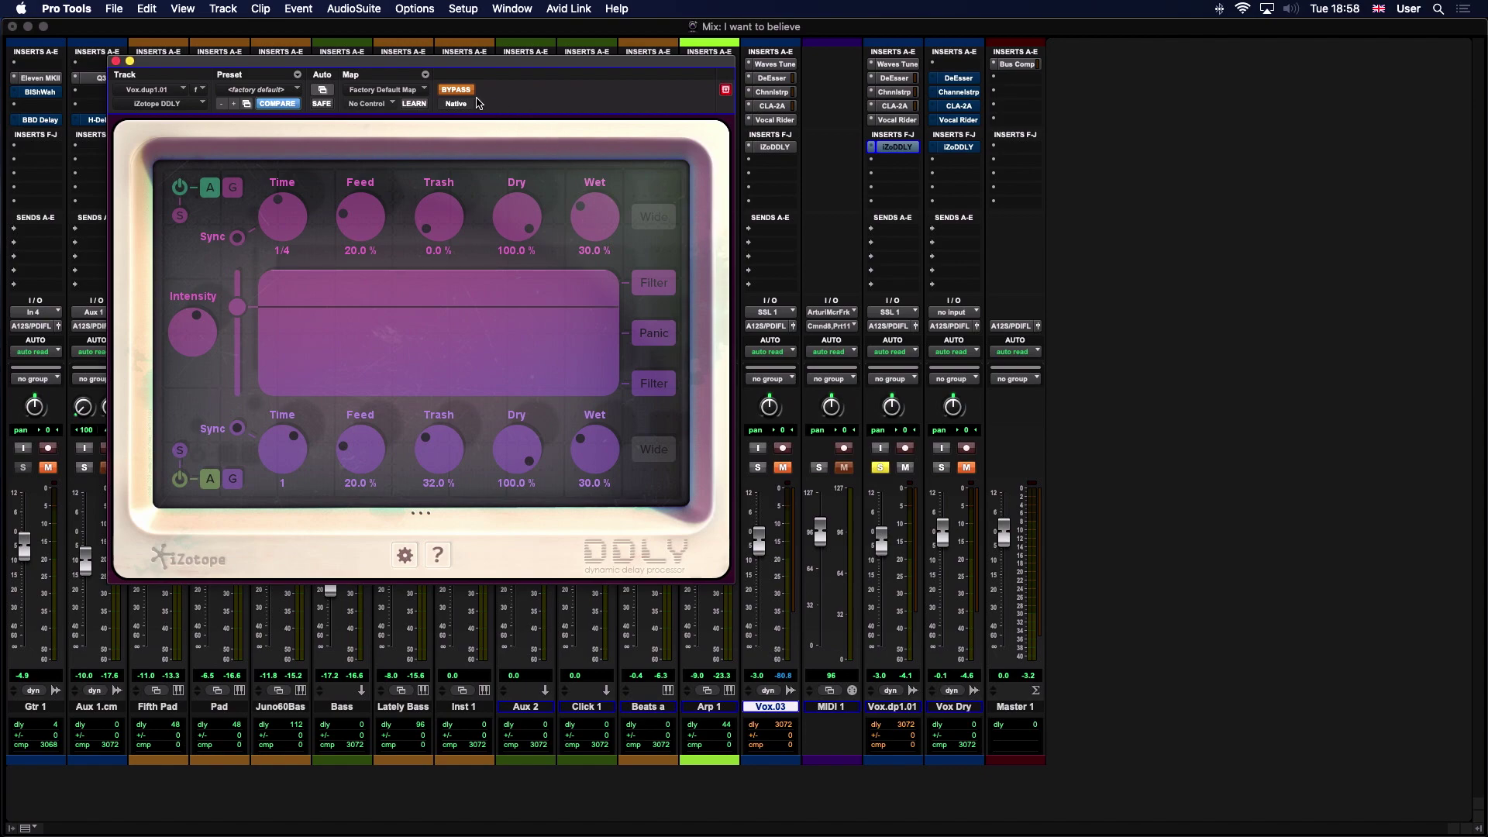
left_click(457, 90)
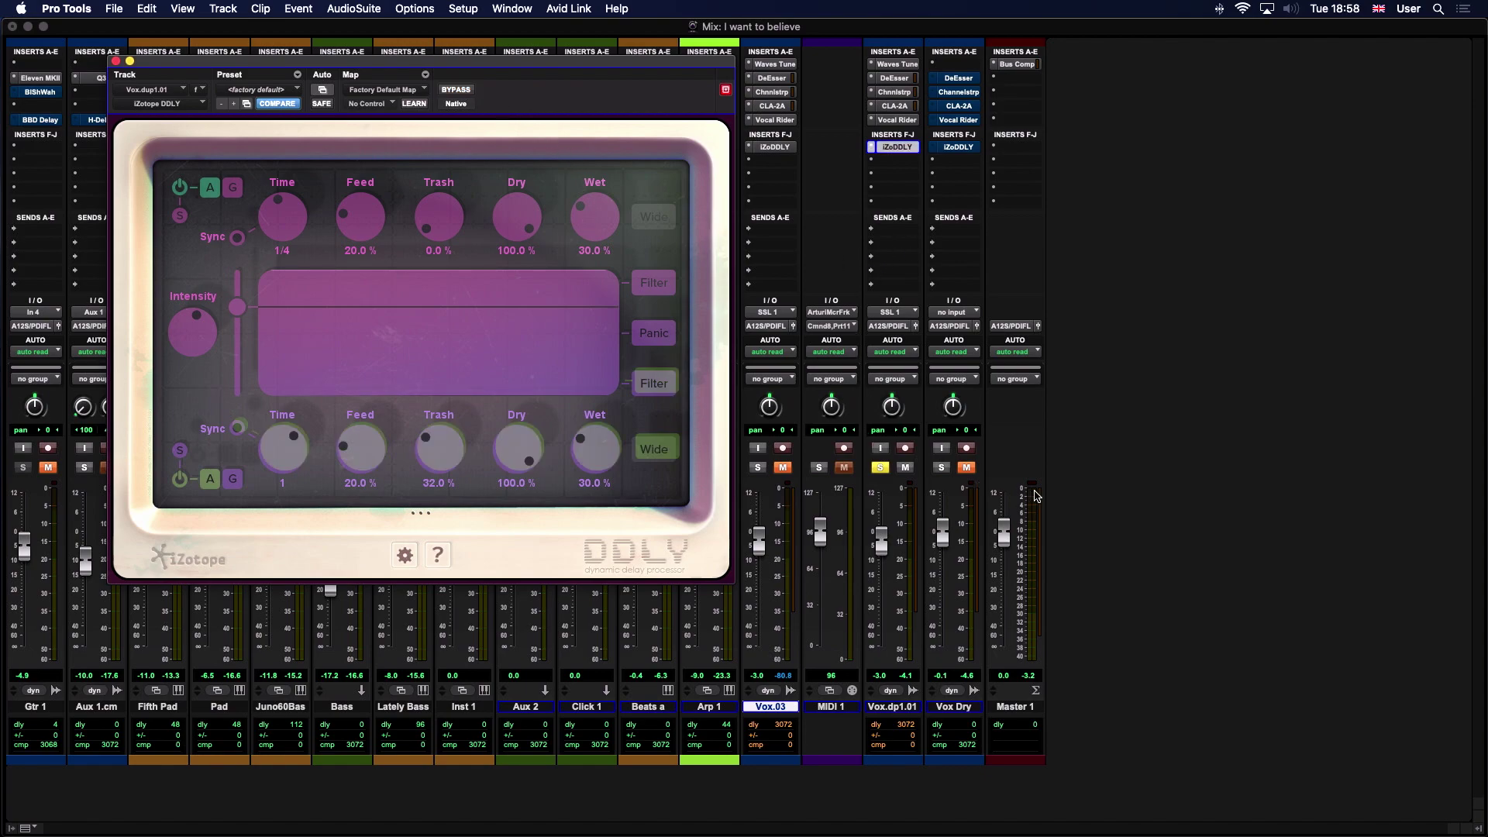
key("space")
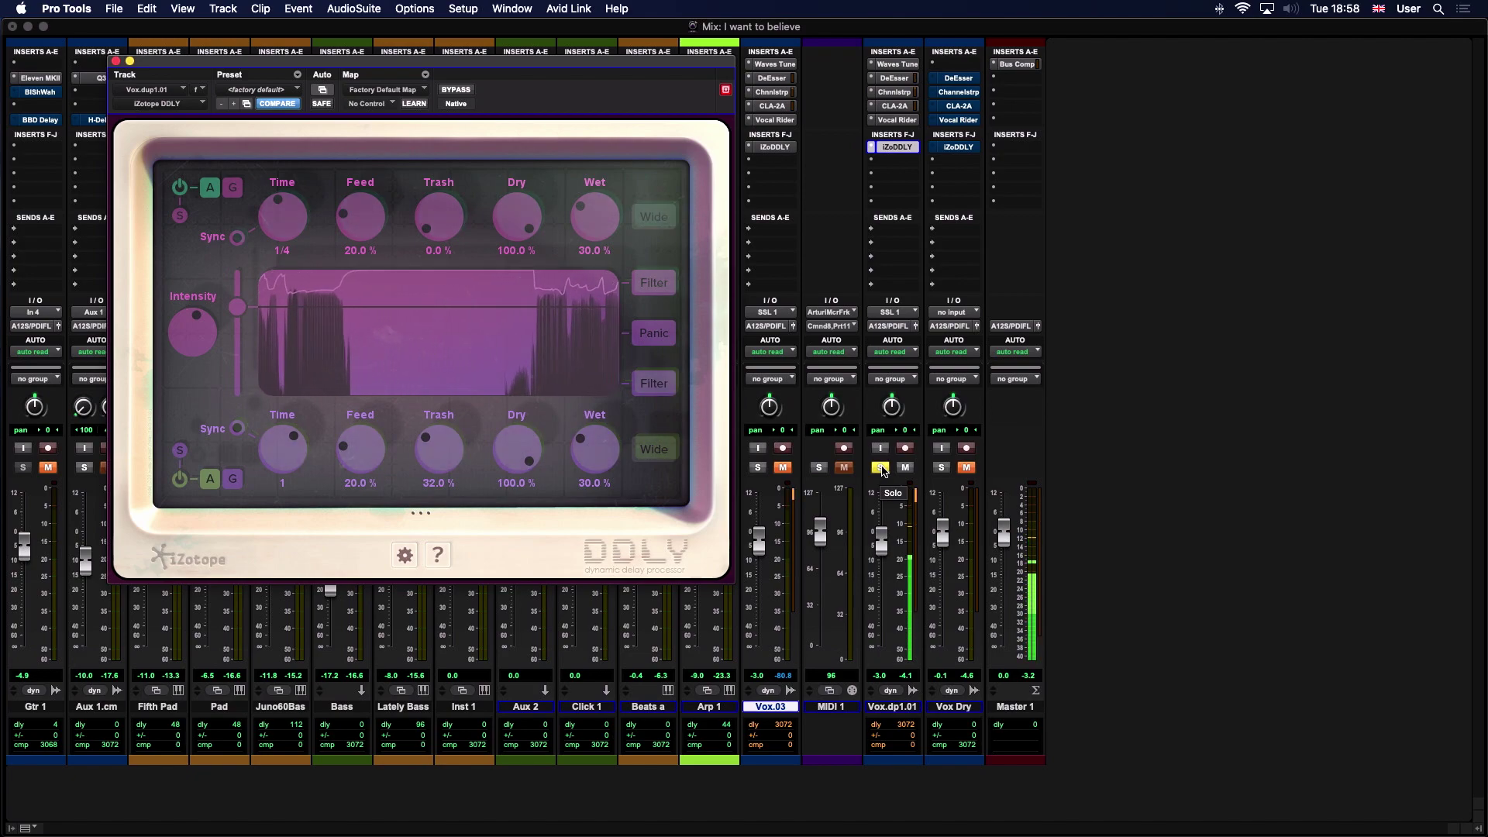
left_click(881, 468)
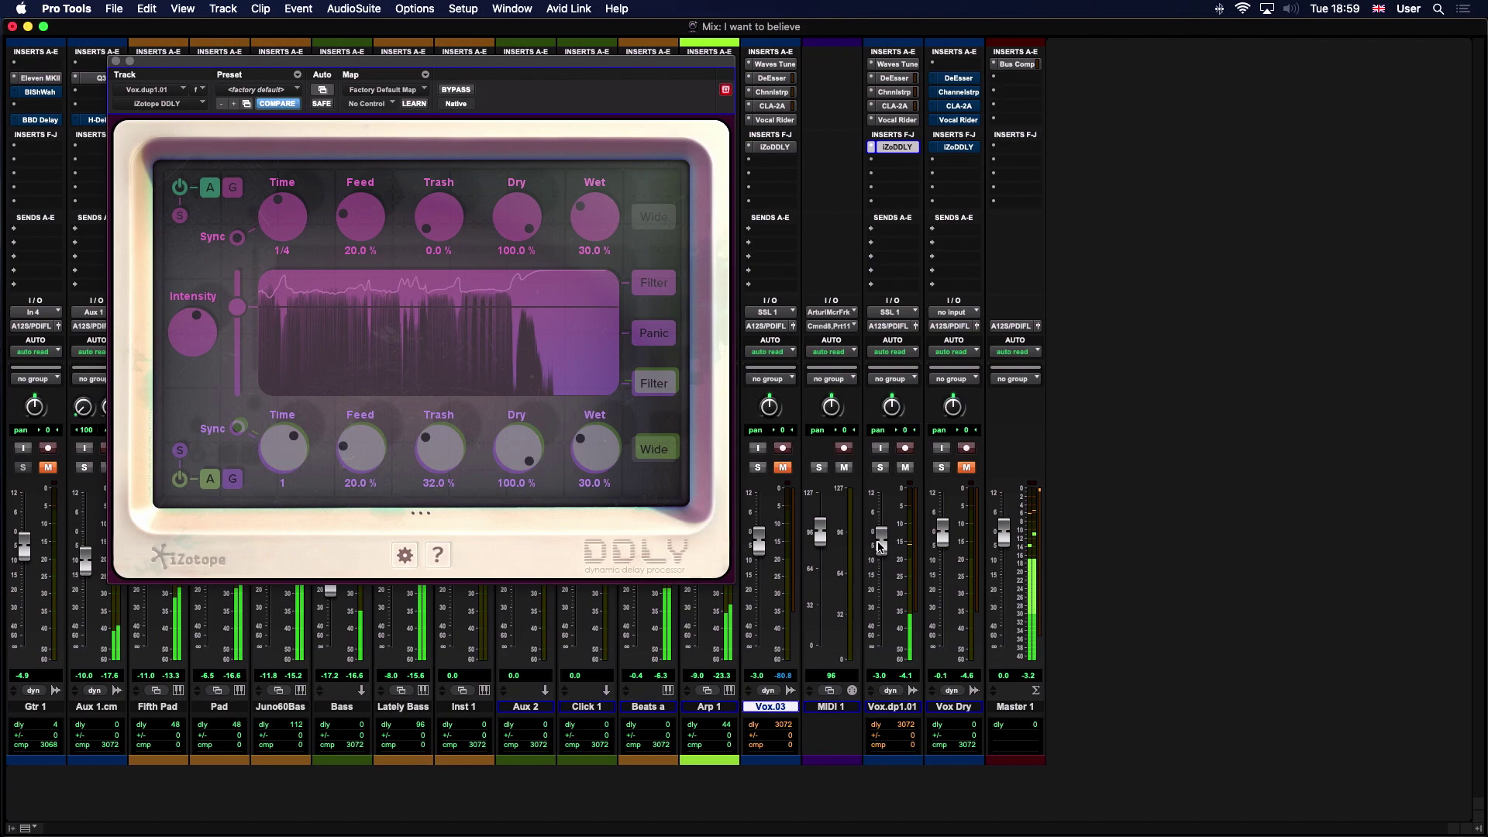
key("space")
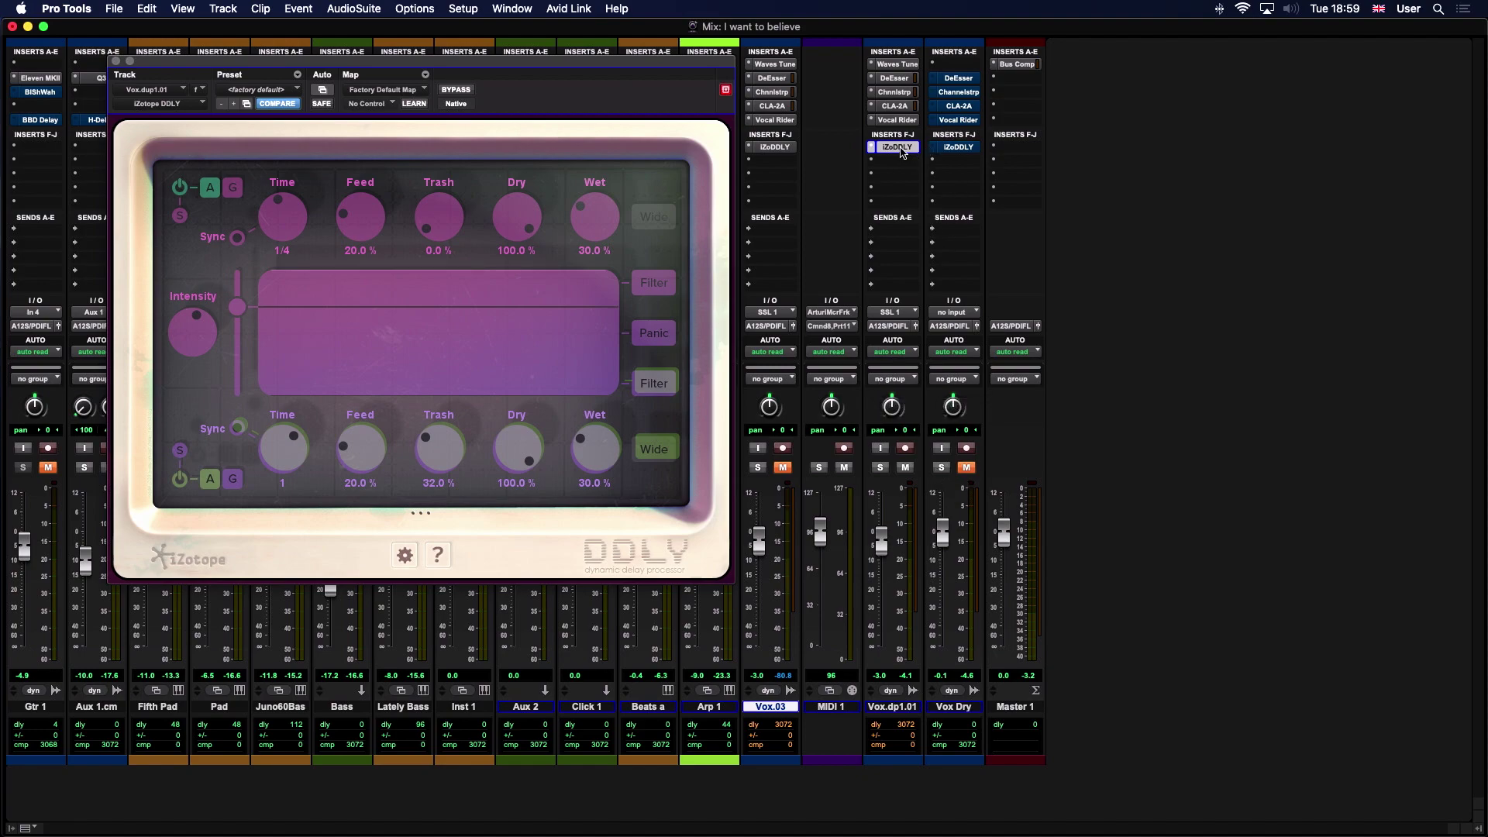
- Bypass the iZotope DDLY insert on Vox.dup1.01 and mute the Vox Dry track in the Edit window
left_click(901, 152, "super")
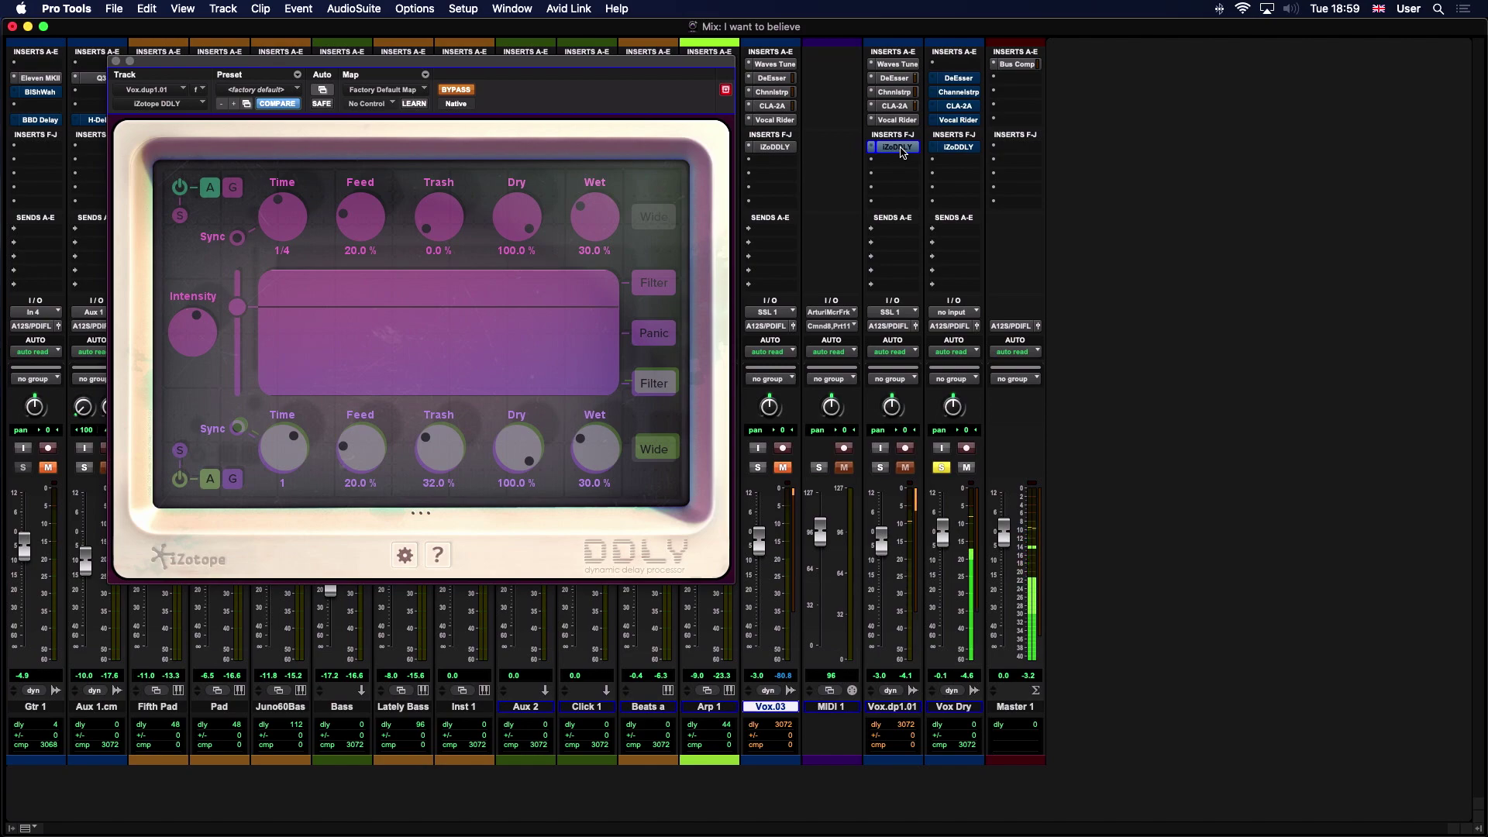
key("super+equal")
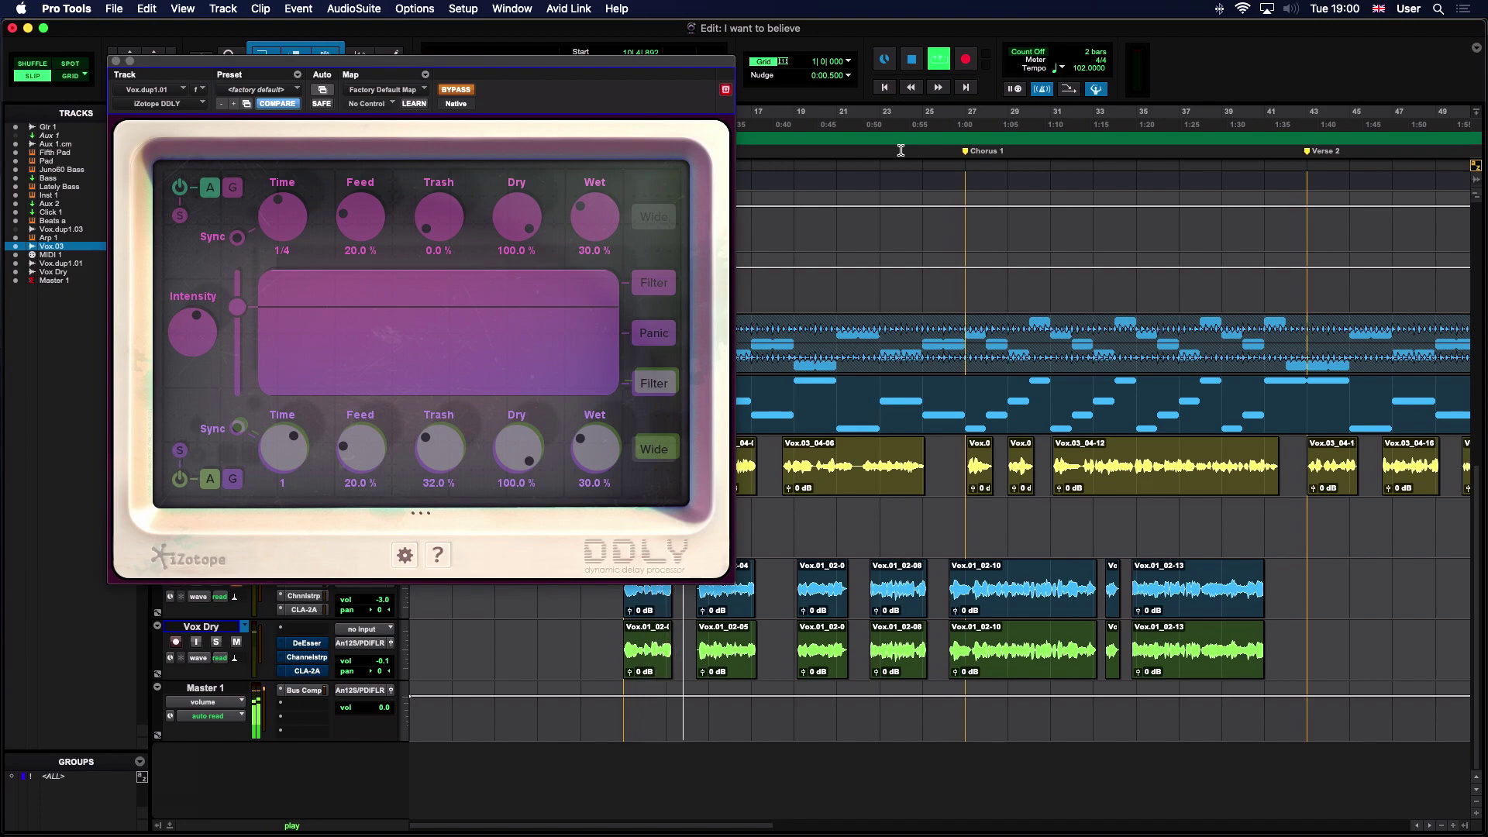
key("shift+m")
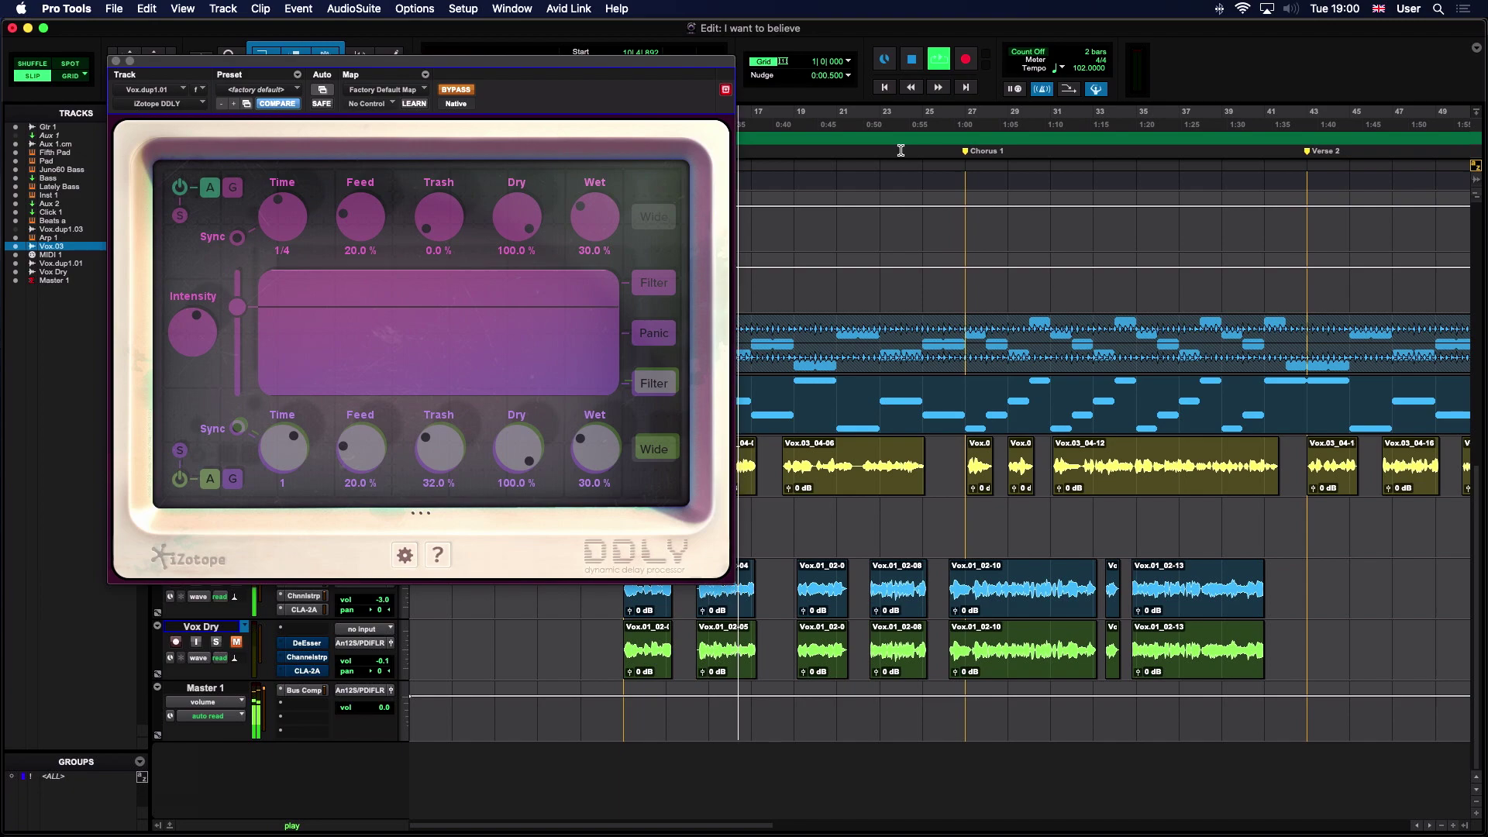
- Close the iZotope DDLY plug-in window and stop playback
key("super+w")
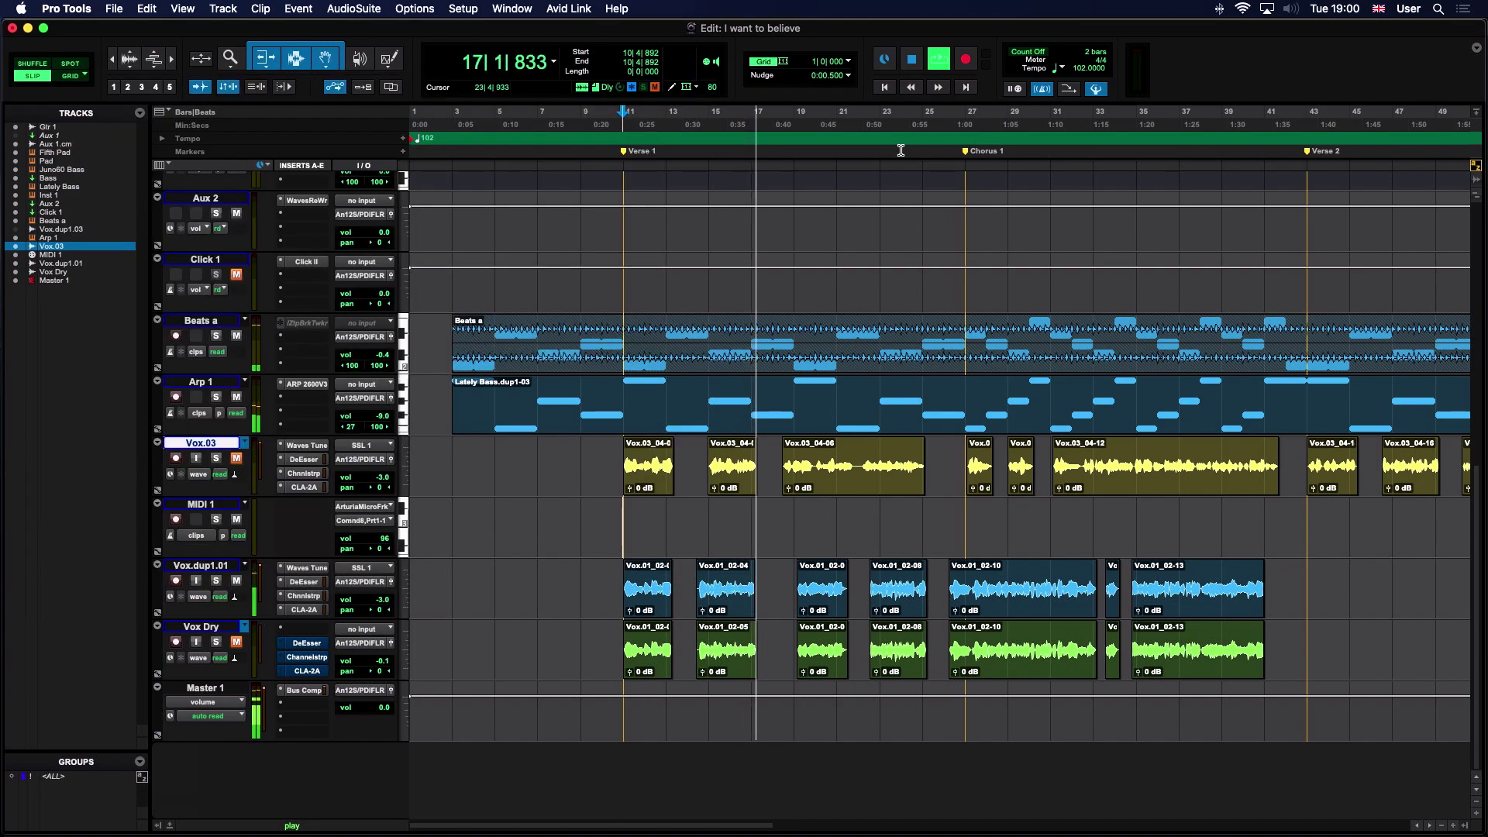
key("space")
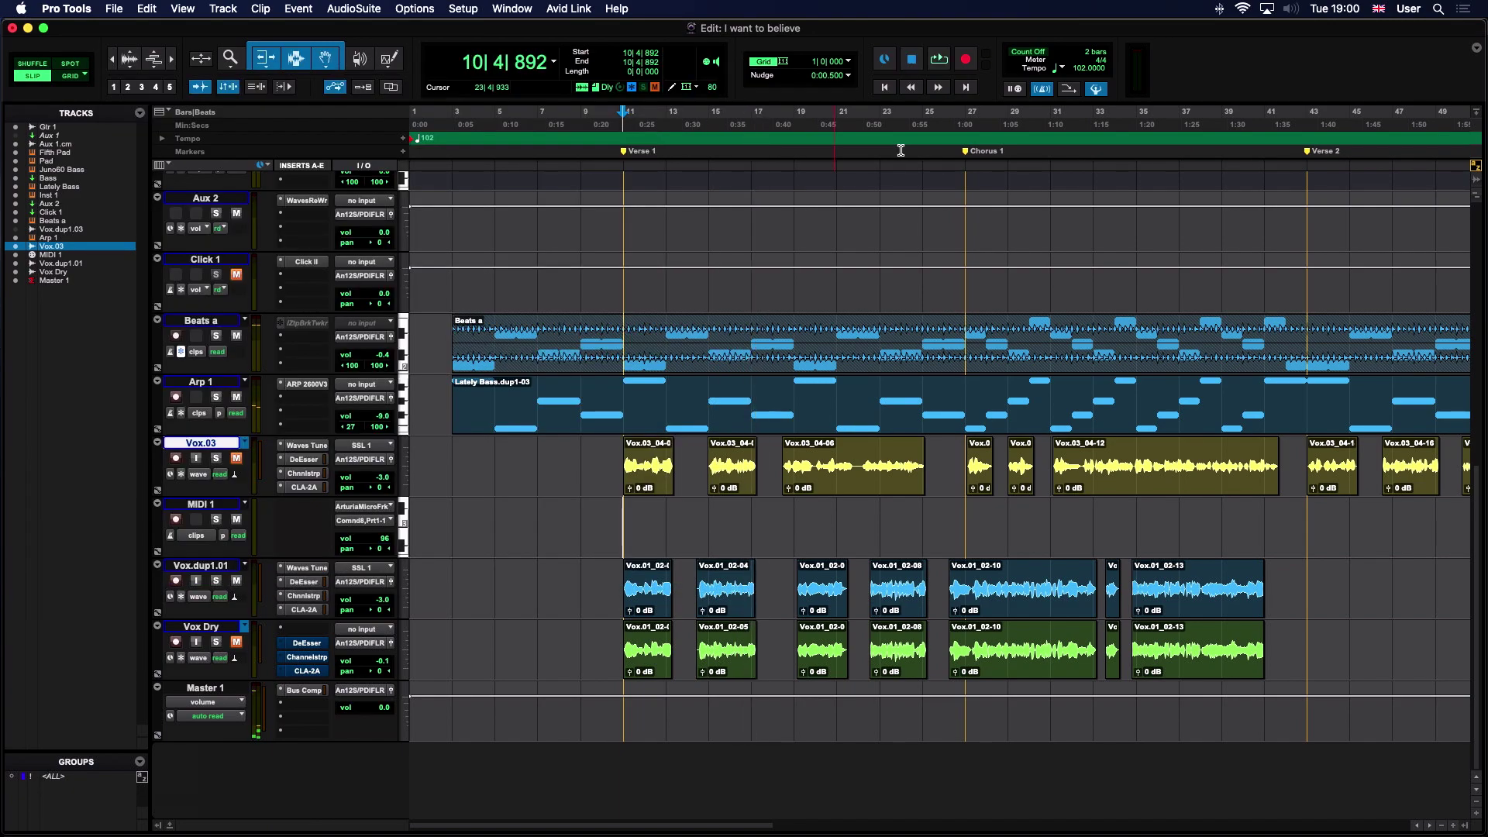